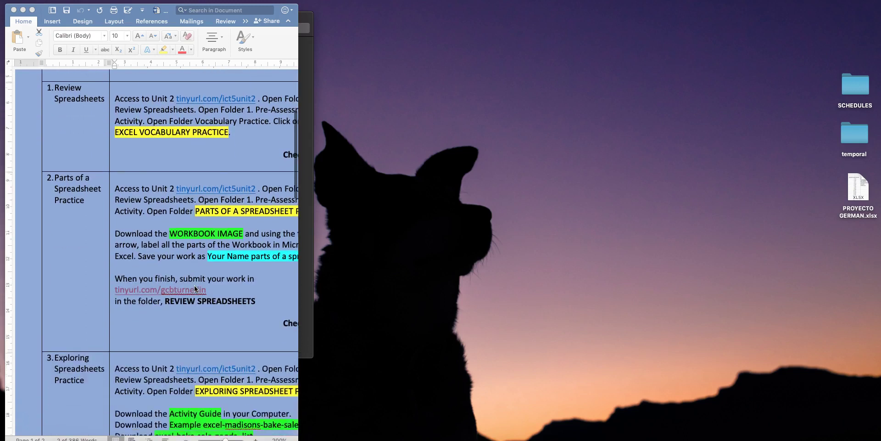
- Switch to OneDrive in Chrome and go up to the 1. PRE ASSESSMENT ACTIVITY folder, then minimize the browser
click(208, 273)
scroll(208, 274, right, 3)
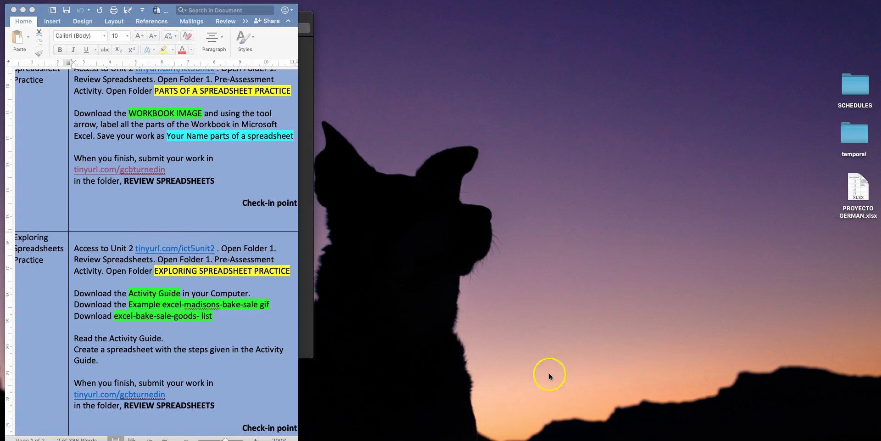
click(783, 438)
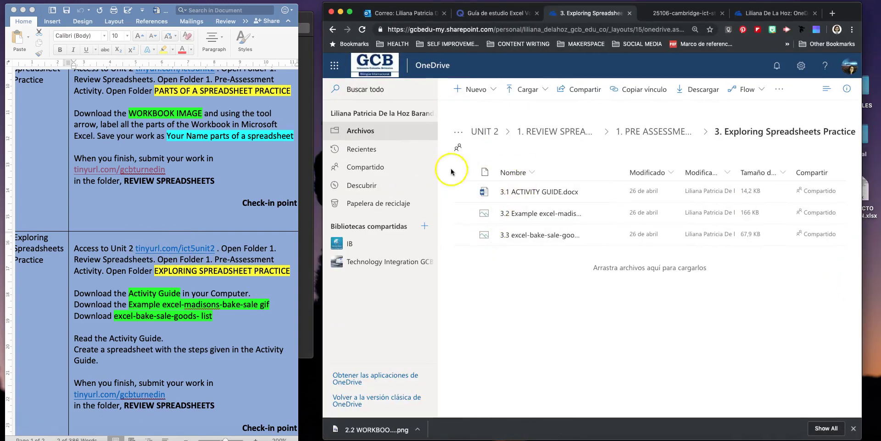
click(636, 134)
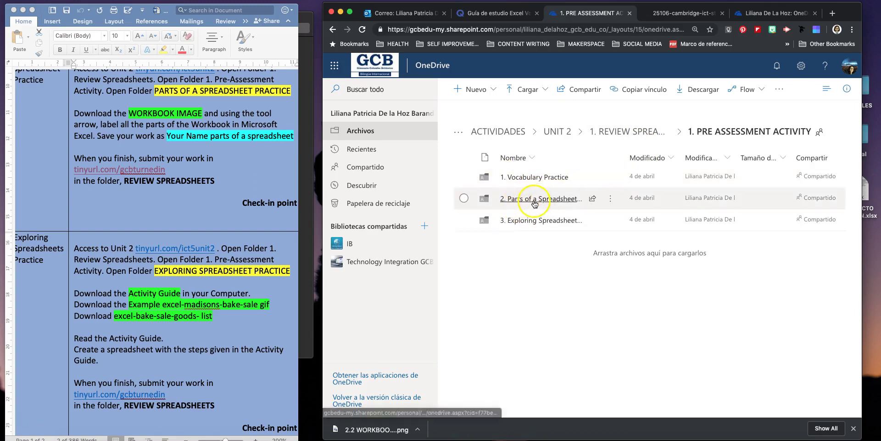
click(341, 13)
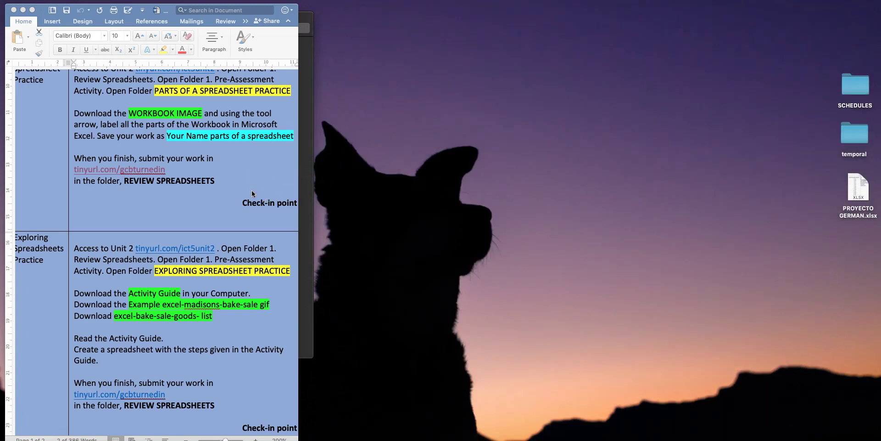
- Restore the browser and, starting from UNIT 2, open 1. REVIEW SPREADSHEETS, 1. PRE ASSESSMENT ACTIVITY and the 3. Exploring Spreadsheets Practice folder
scroll(252, 190, right, 3)
scroll(251, 190, down, 5)
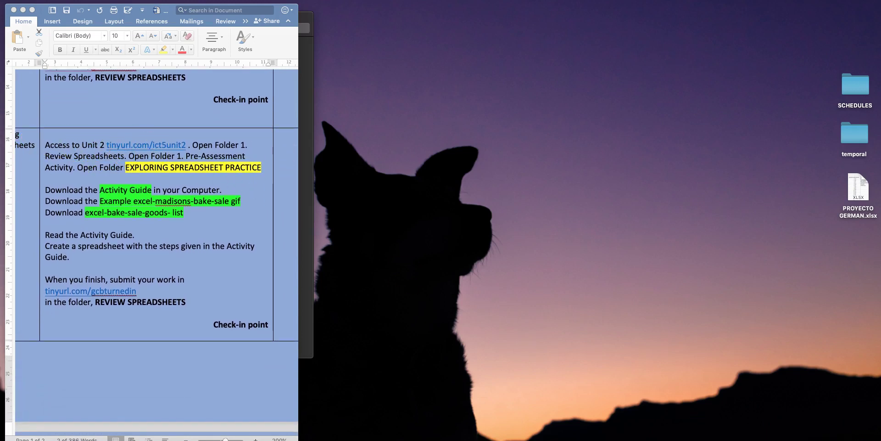
click(784, 435)
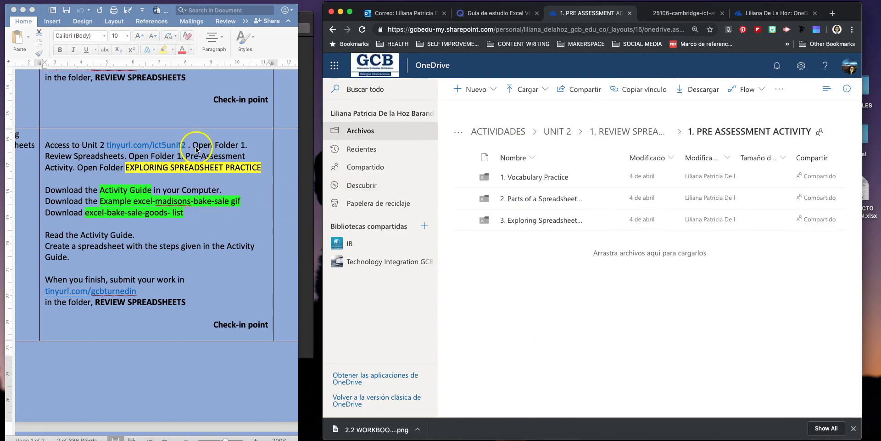
click(560, 133)
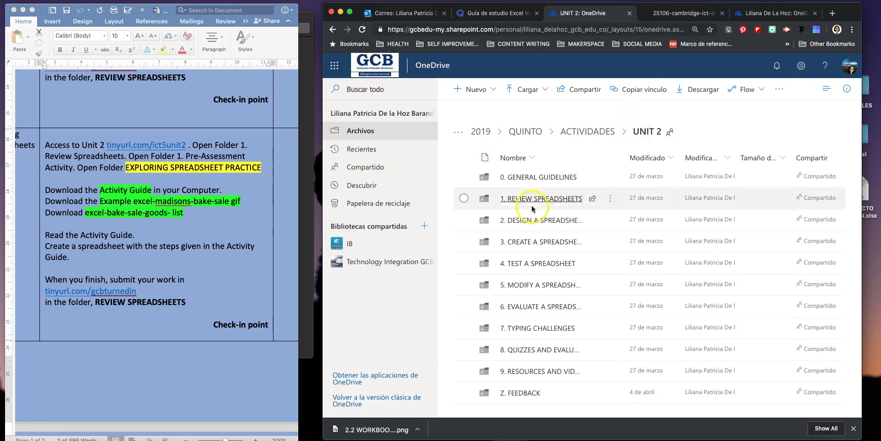
click(528, 199)
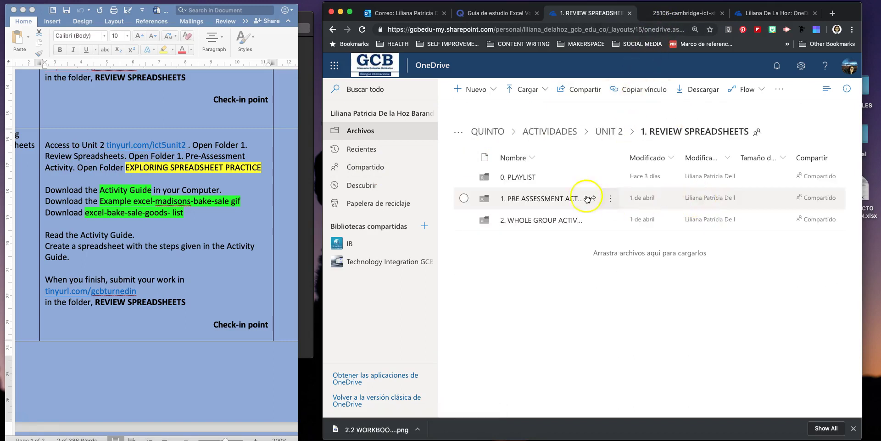
click(536, 201)
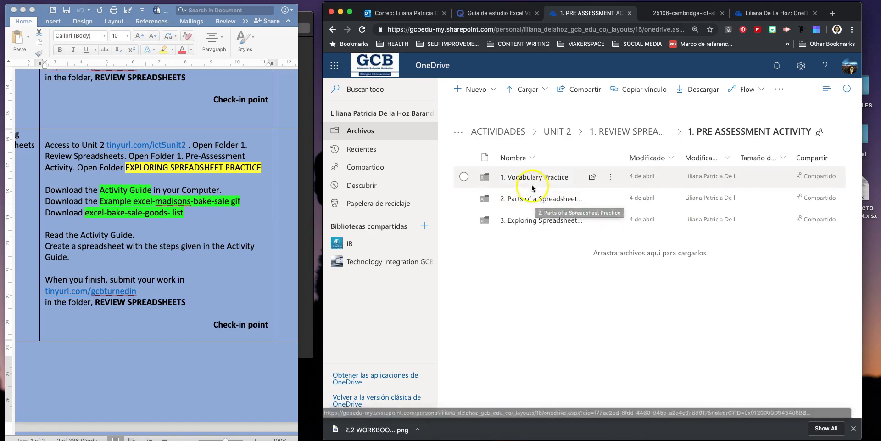
click(519, 215)
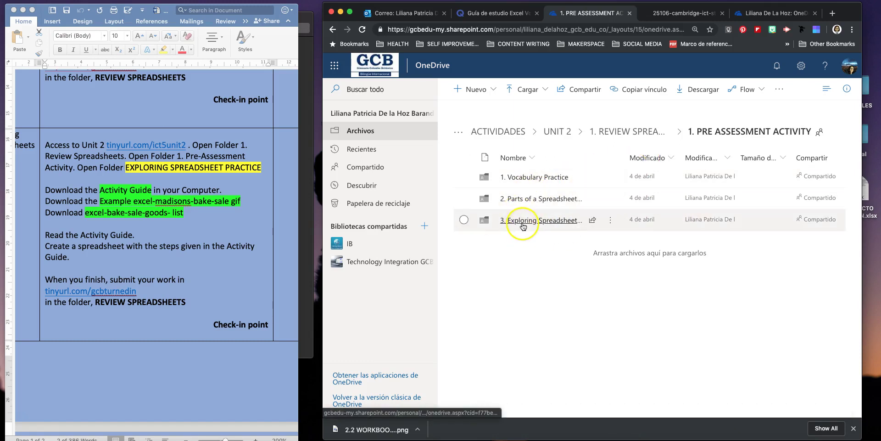
click(523, 223)
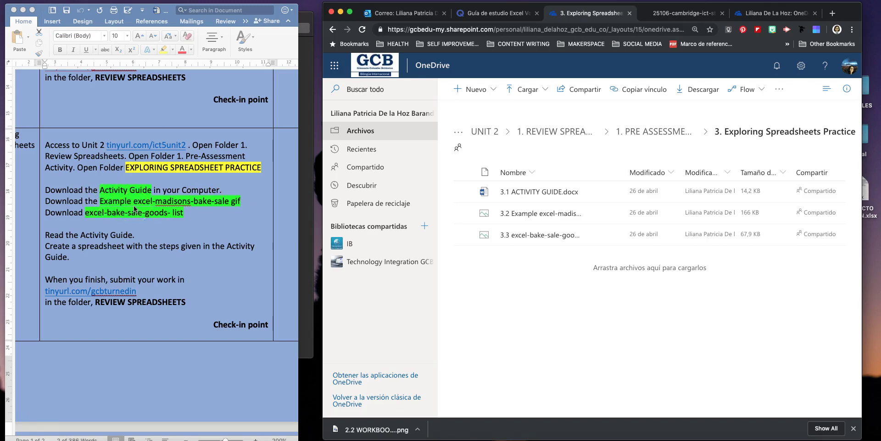
- Switch from the browser to Finder, widen the local 1. REVIEW SPREADSHEETS window to check the downloaded practice files, and minimize it
click(340, 13)
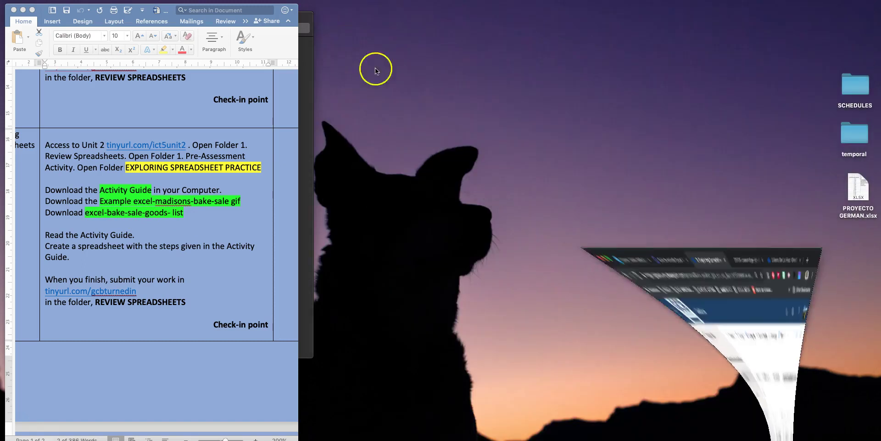
click(732, 434)
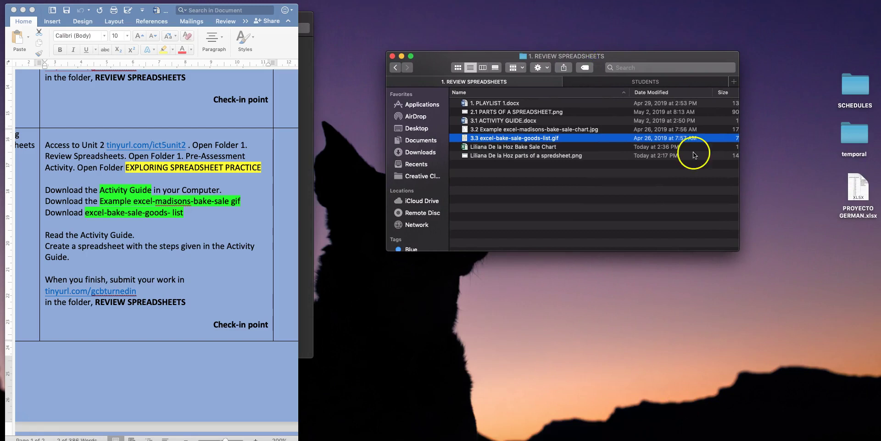
drag(736, 250, 767, 265)
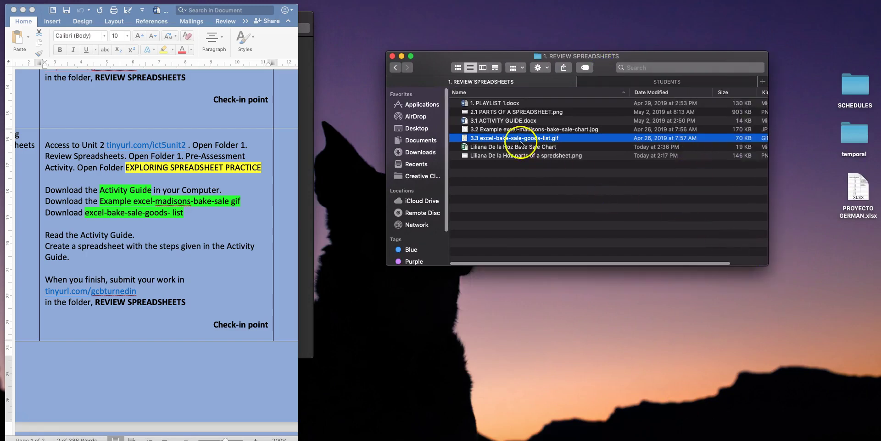
click(515, 188)
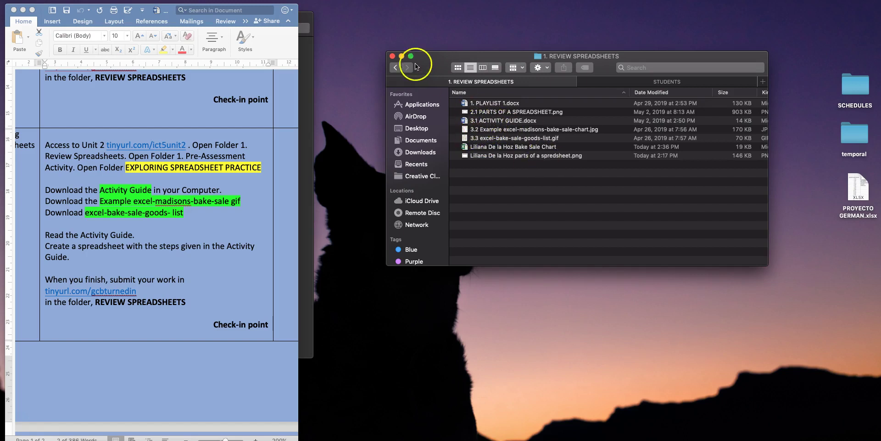
click(401, 56)
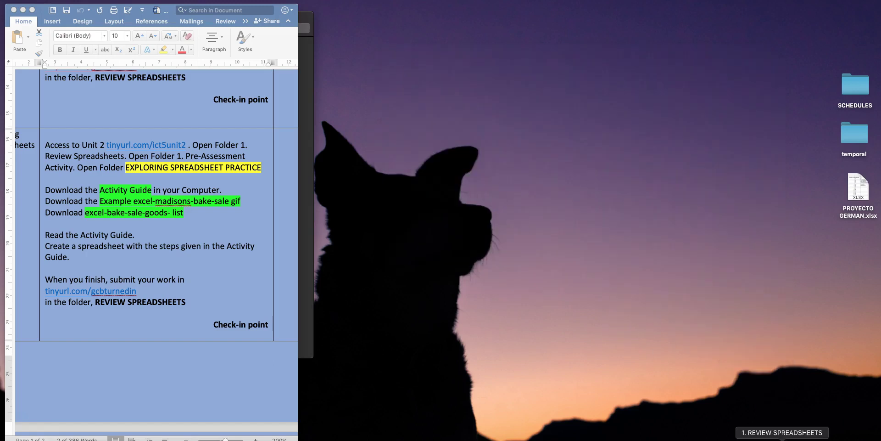
- Bring up the 3.1 ACTIVITY GUIDE document in Word and look over its introduction, numbered instructions and closing questions
click(689, 438)
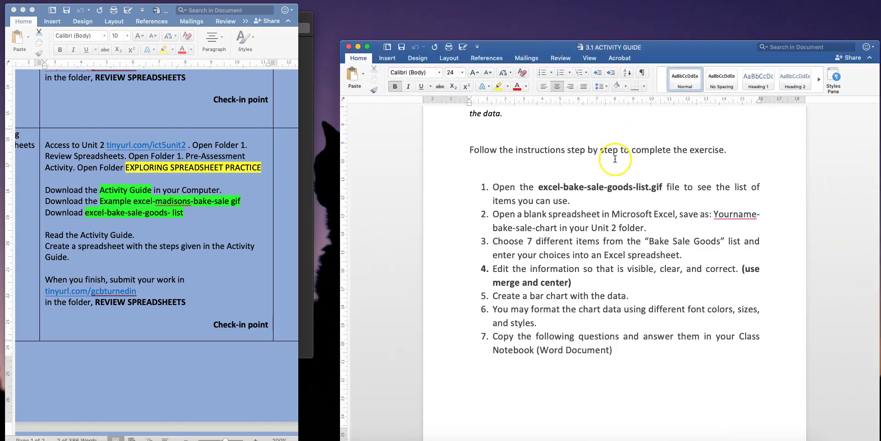
scroll(615, 159, up, 5)
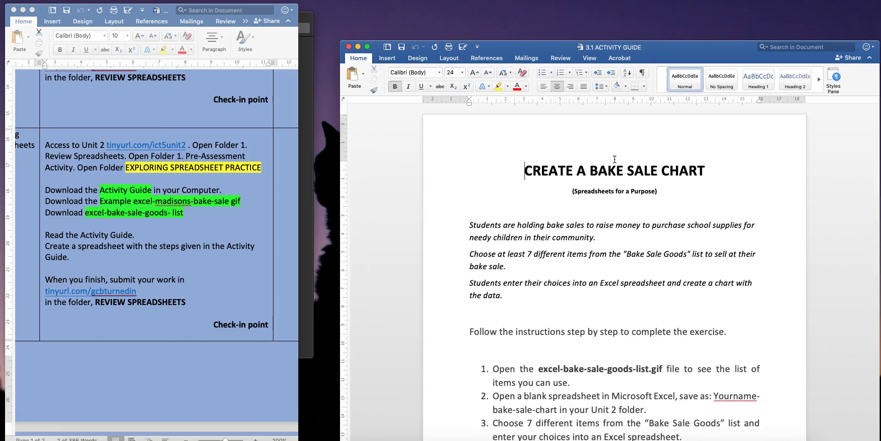
scroll(615, 159, down, 1)
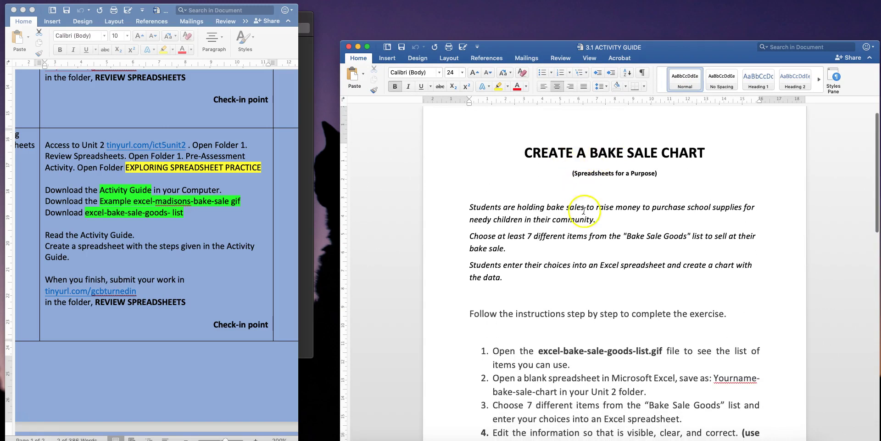
scroll(585, 233, down, 5)
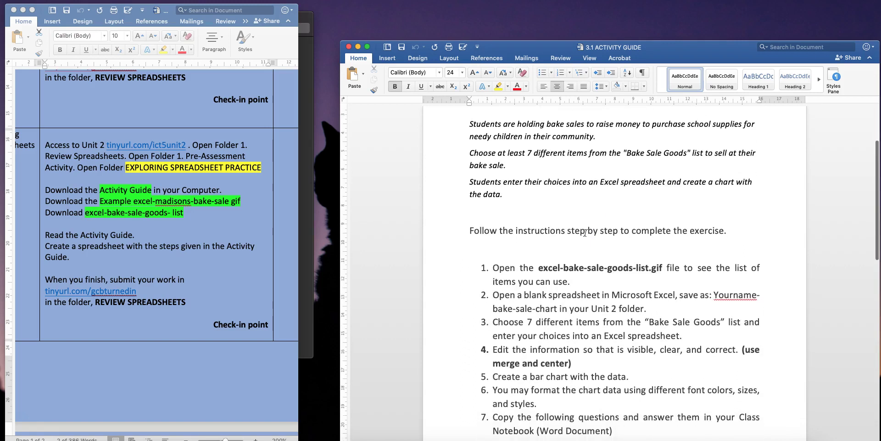
scroll(519, 193, up, 2)
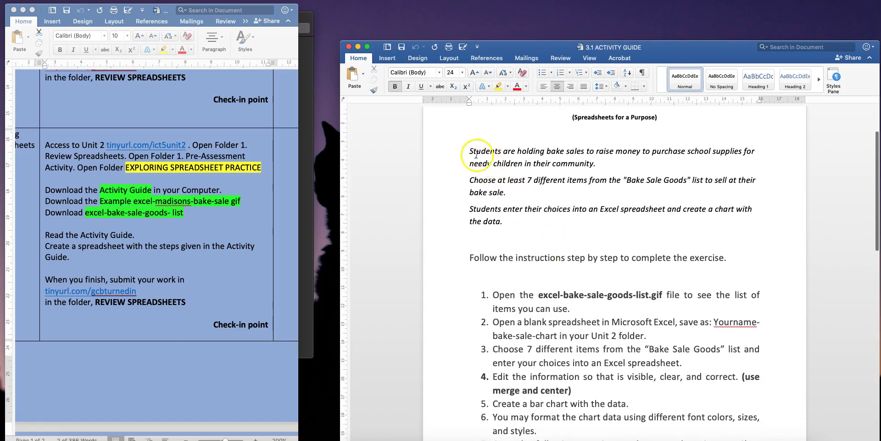
drag(473, 152, 644, 234)
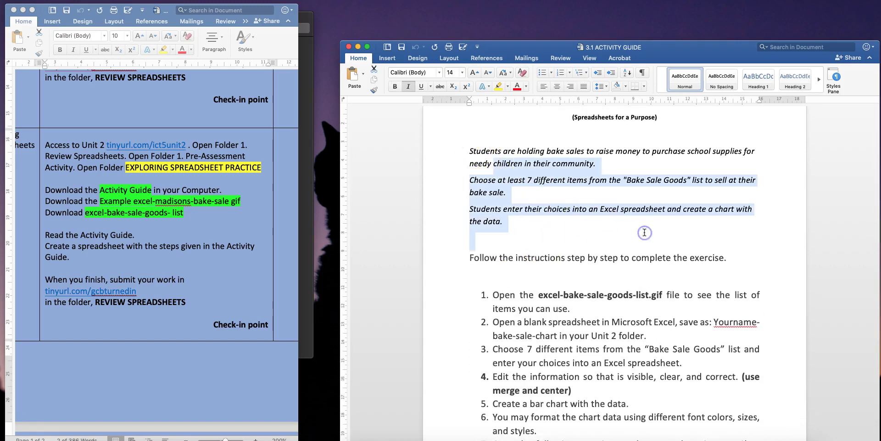
scroll(534, 225, down, 3)
drag(482, 231, 605, 408)
scroll(604, 408, down, 15)
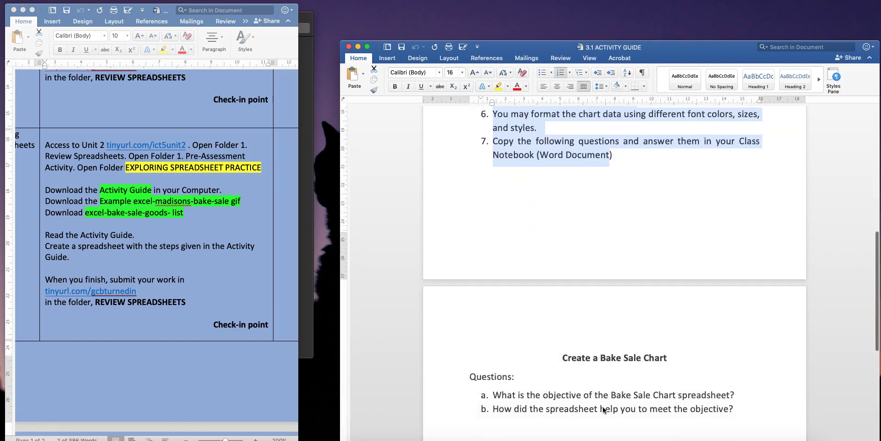
scroll(602, 406, up, 15)
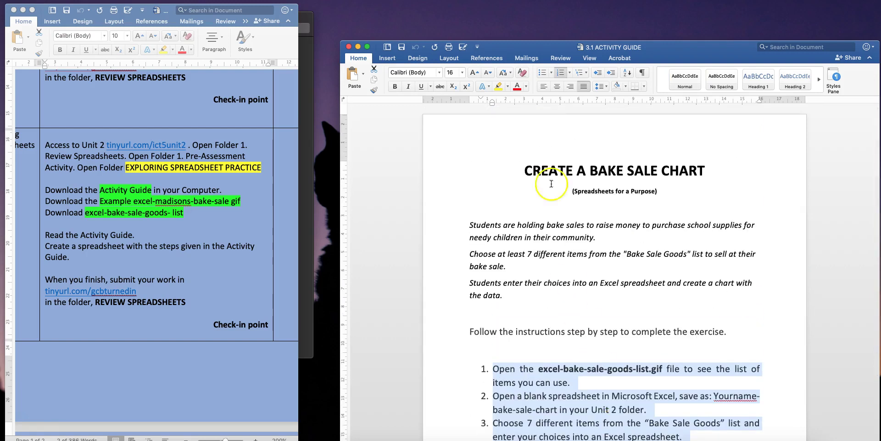
- View the 3.3 excel-bake-sale-goods-list.gif image and the 3.2 Example excel-madisons-bake-sale-chart.jpg in Preview, minimizing both
click(798, 434)
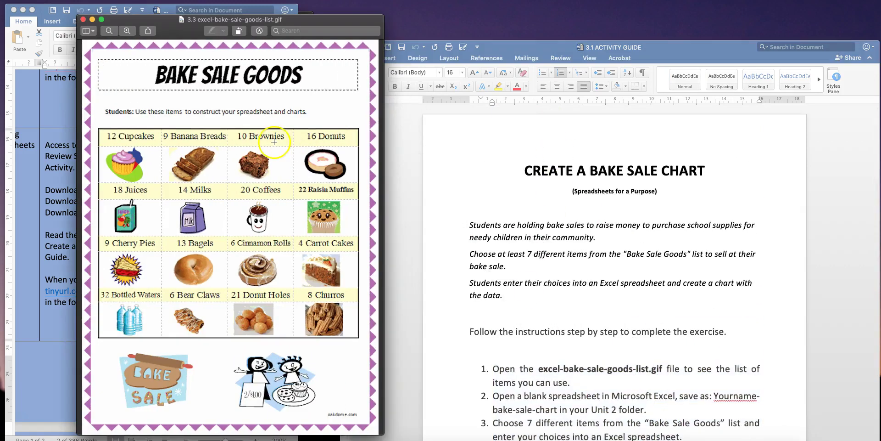
click(92, 20)
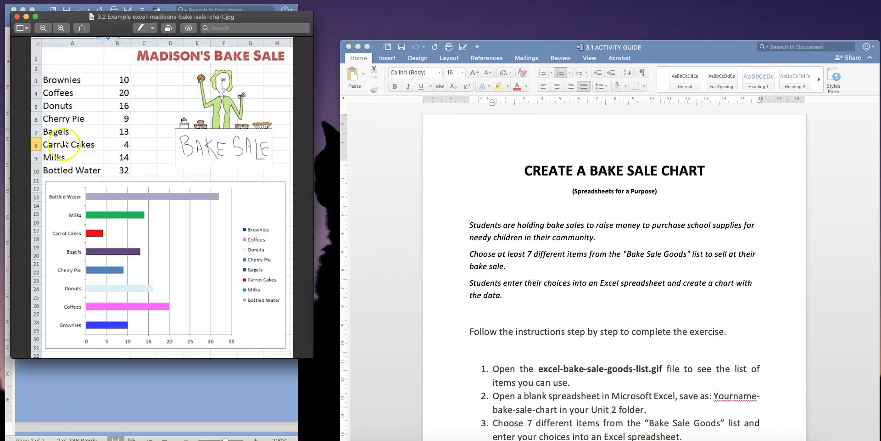
click(26, 16)
- Read the activity guide's introduction and numbered instructions, marking the goods list file, the blank Excel spreadsheet and the file name to save under
scroll(592, 229, down, 5)
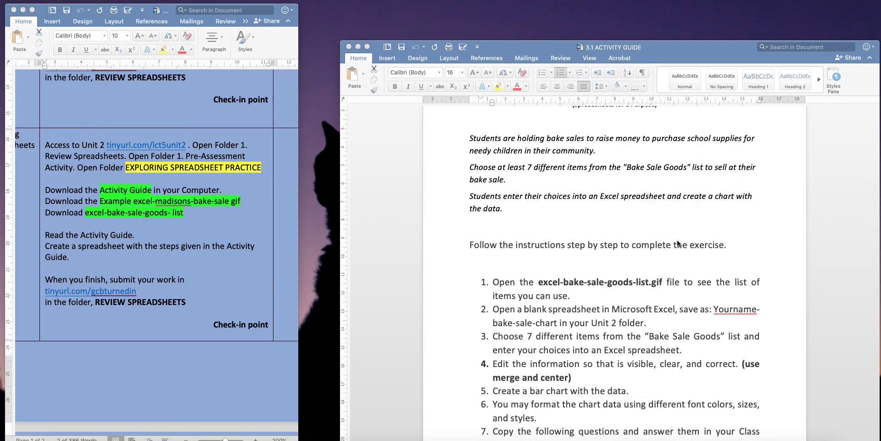
scroll(678, 243, up, 4)
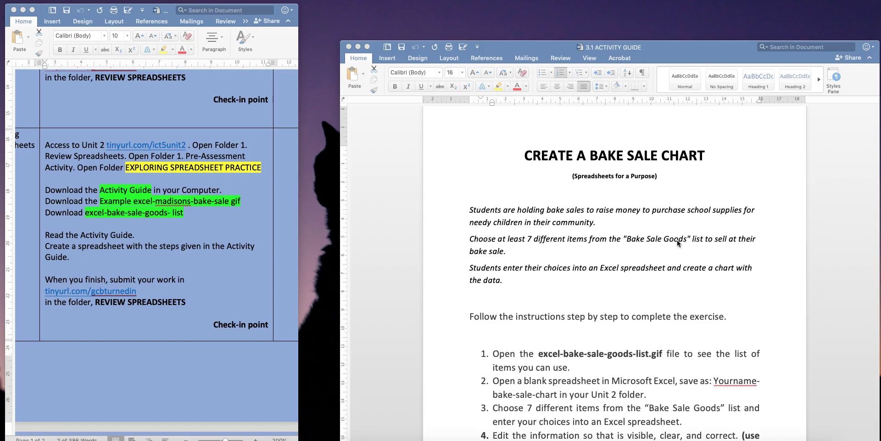
scroll(677, 240, down, 4)
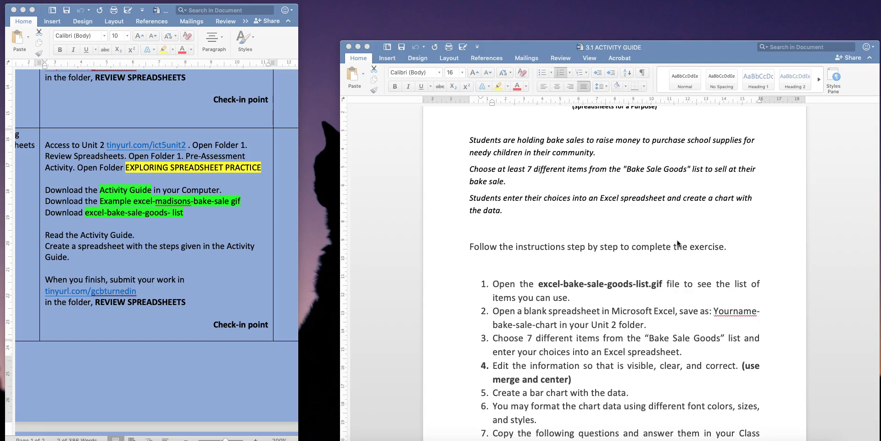
scroll(676, 240, down, 4)
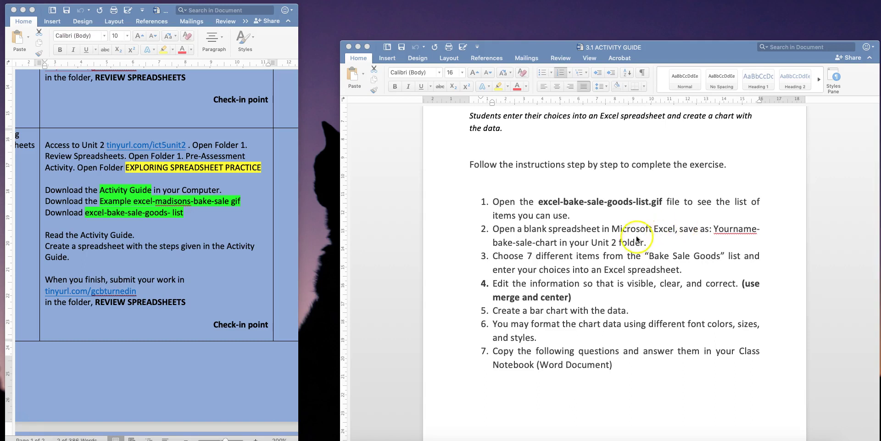
drag(647, 229, 649, 202)
click(548, 201)
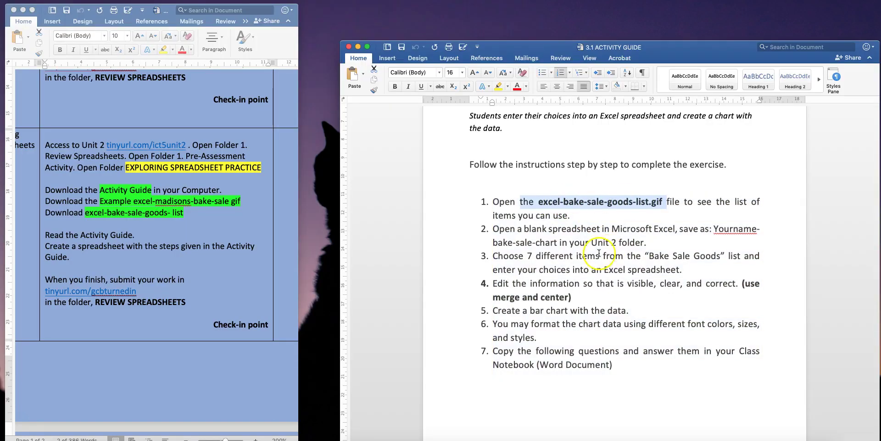
click(597, 253)
drag(523, 228, 659, 229)
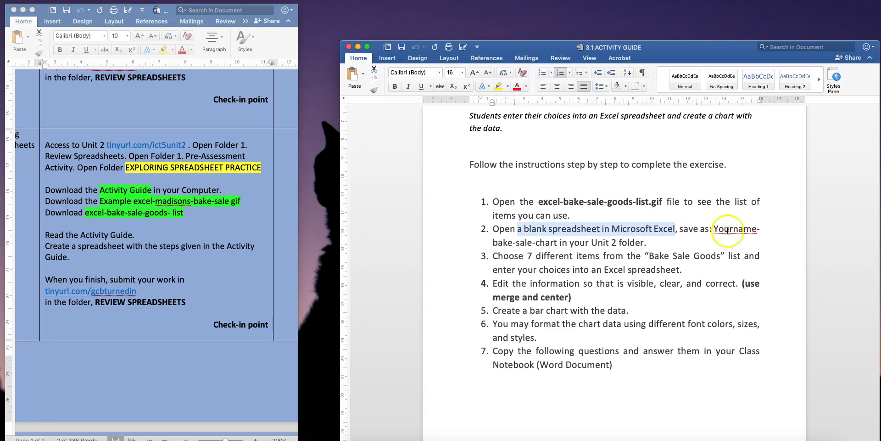
drag(493, 242, 532, 242)
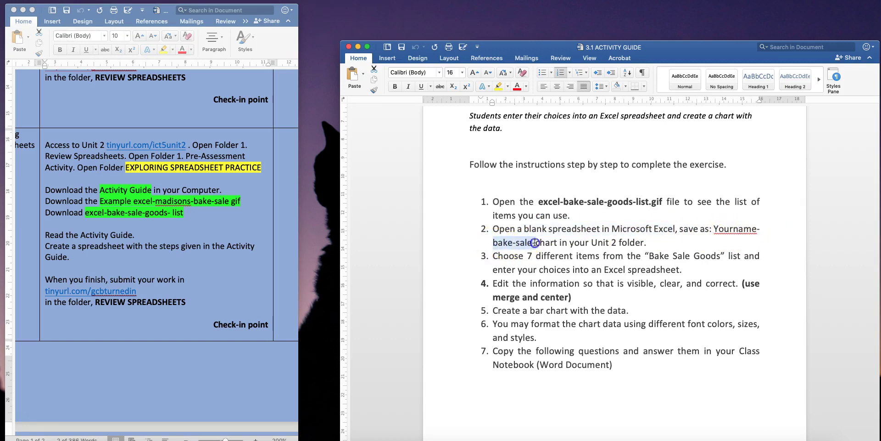
click(564, 283)
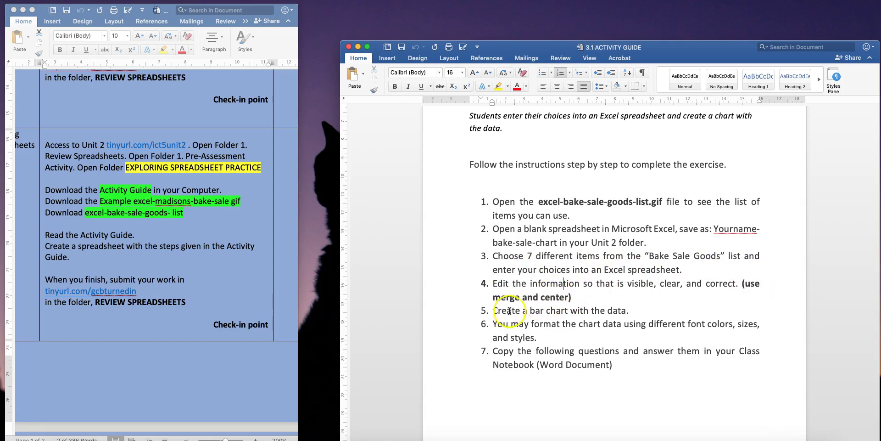
click(552, 329)
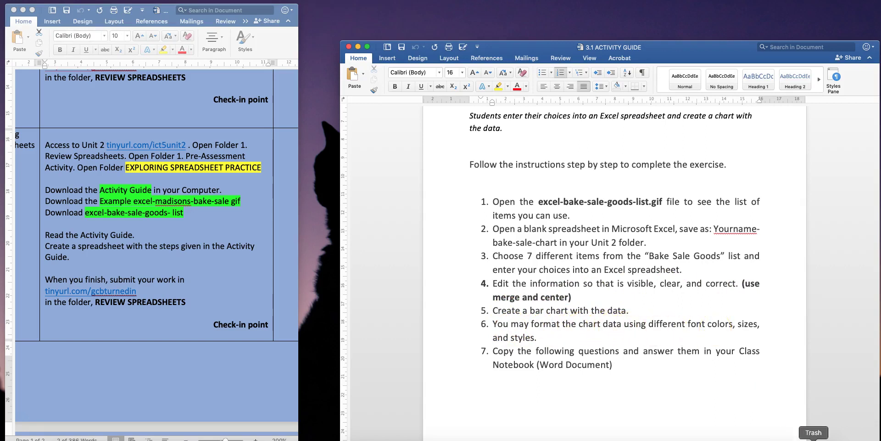
- Review the 3.2 Example excel-madisons-bake-sale-chart.jpg image, the activity guide's closing questions and the Exploring Spreadsheets Practice row of the assignment document
double_click(780, 432)
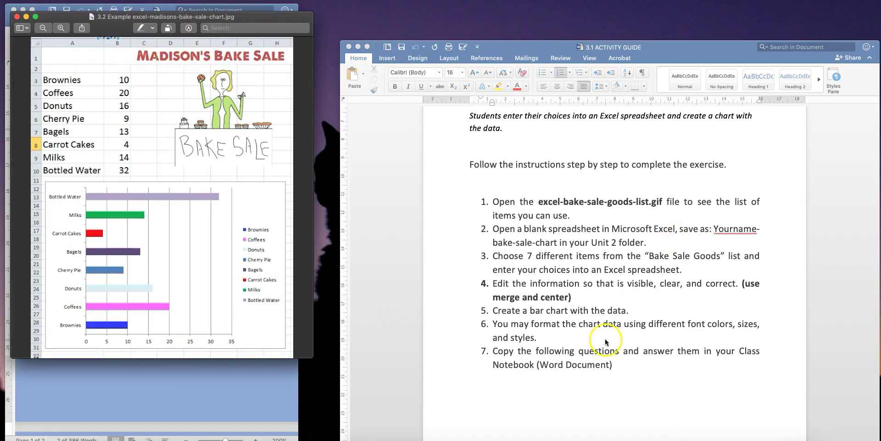
scroll(557, 371, down, 10)
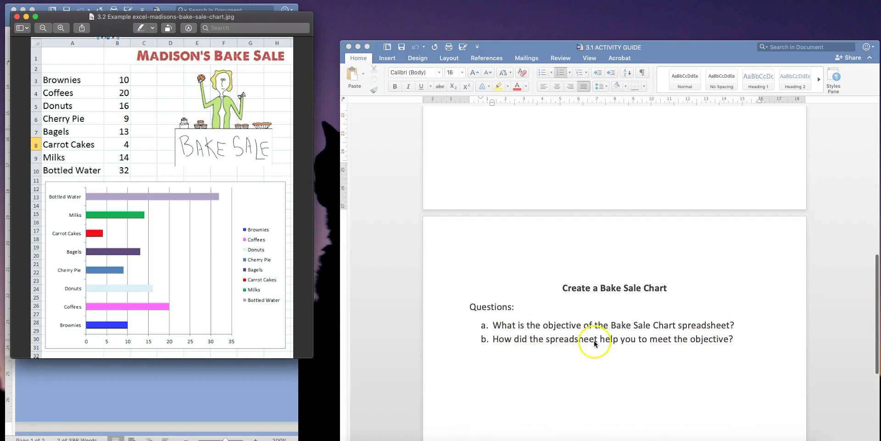
click(238, 379)
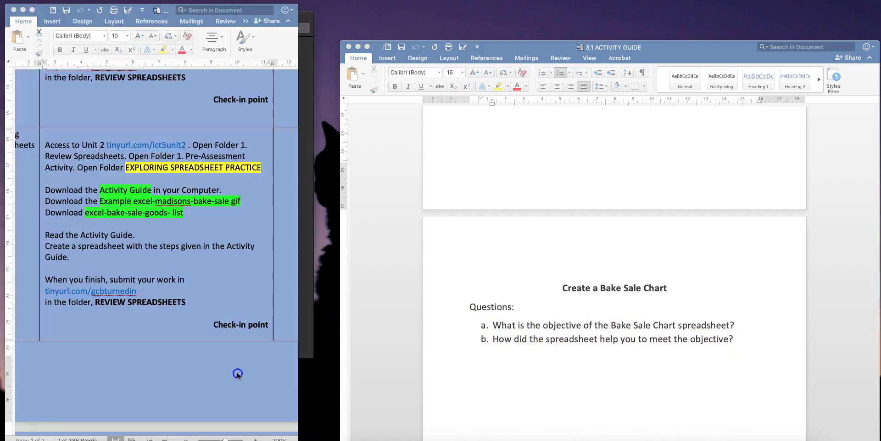
scroll(212, 236, right, 5)
scroll(212, 235, down, 1)
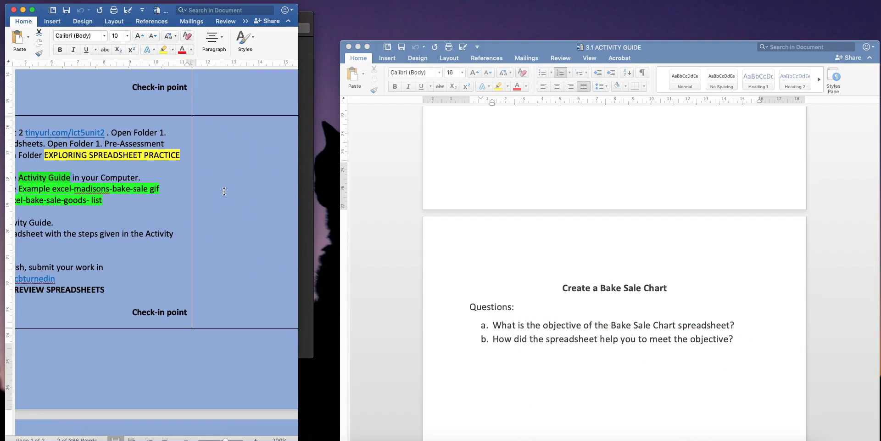
scroll(224, 192, left, 5)
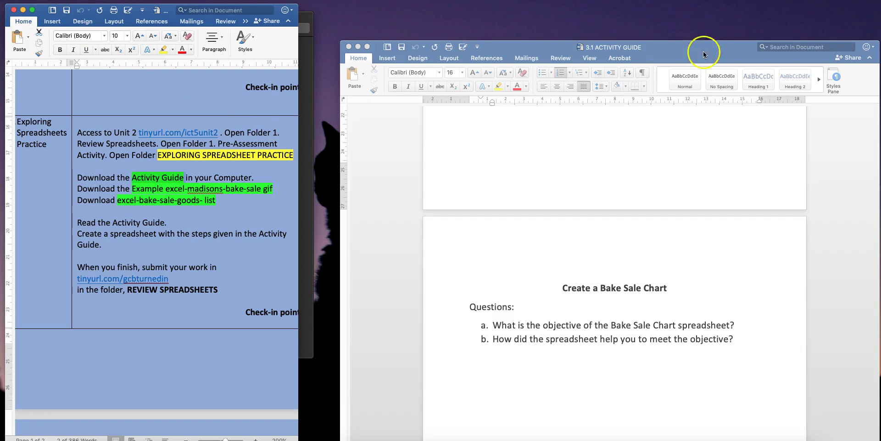
- Switch to the Bake Sale Chart workbook in Excel and arrange it beside the 3.3 excel-bake-sale-goods-list.gif image
drag(702, 45, 676, 17)
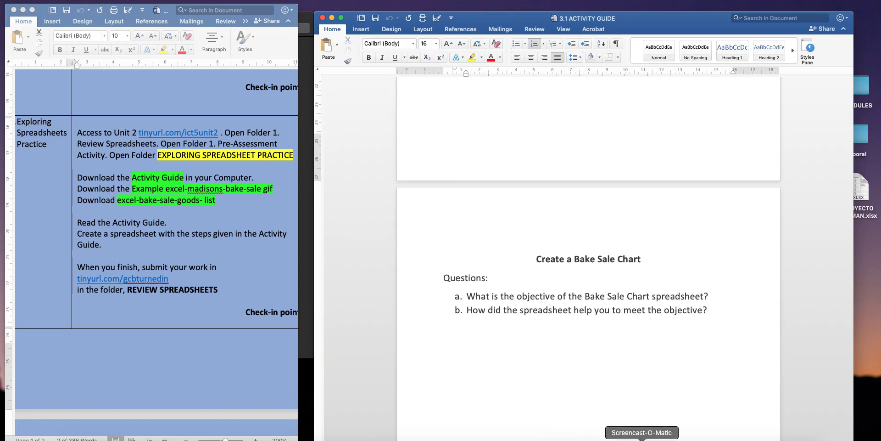
click(673, 440)
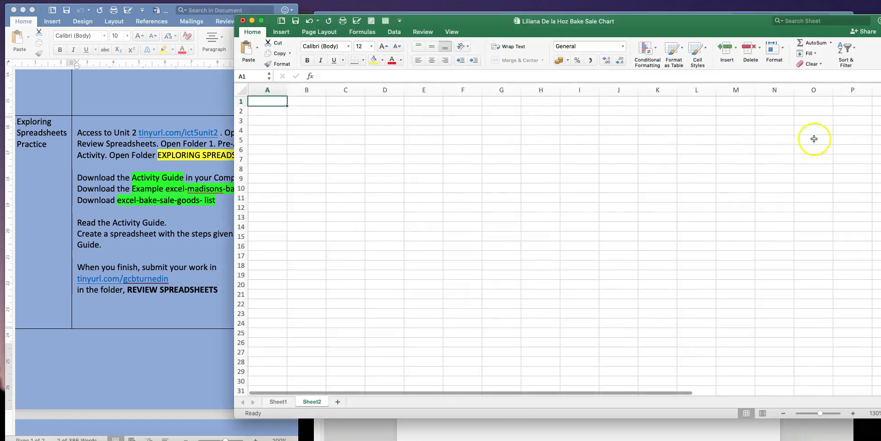
drag(661, 27, 623, 24)
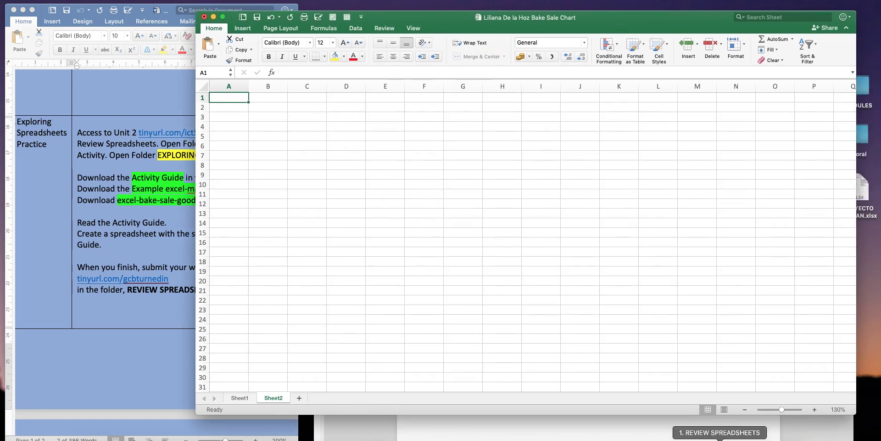
click(761, 436)
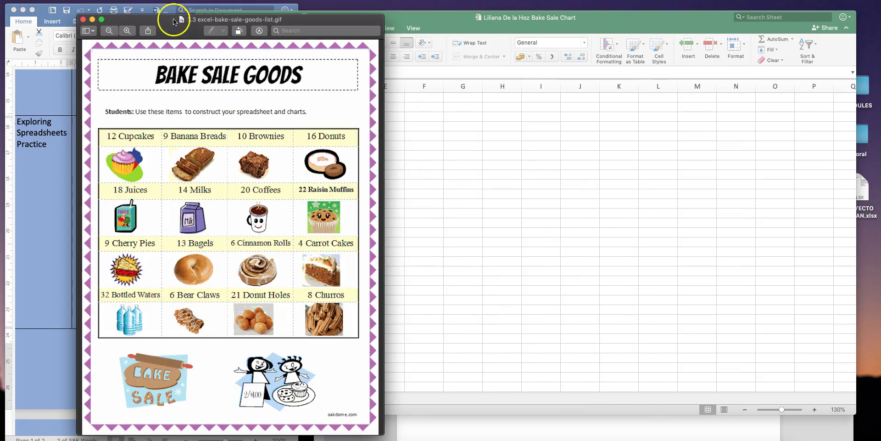
drag(167, 18, 135, 19)
drag(406, 21, 515, 27)
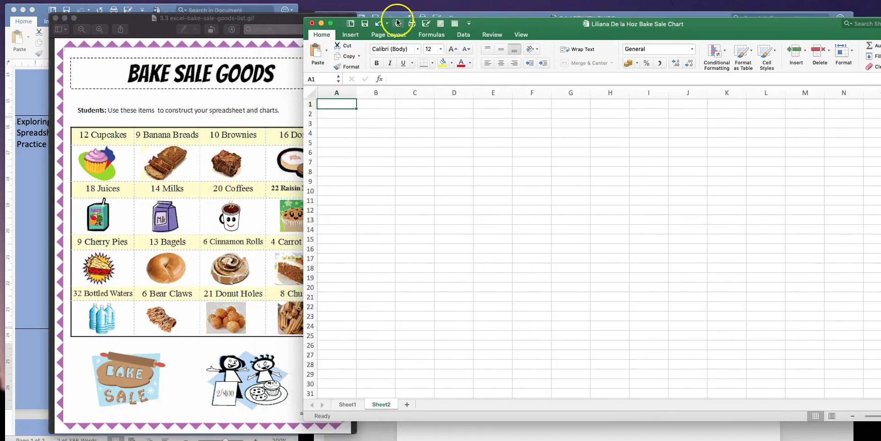
drag(218, 18, 164, 10)
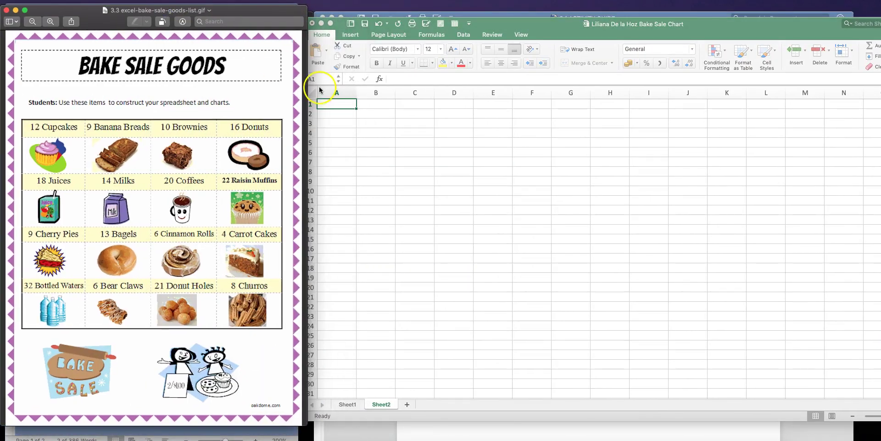
- Enter the first bake sale item on Sheet2, with Cupcakes in A3 and its quantity 12 in B3
click(339, 104)
double_click(339, 105)
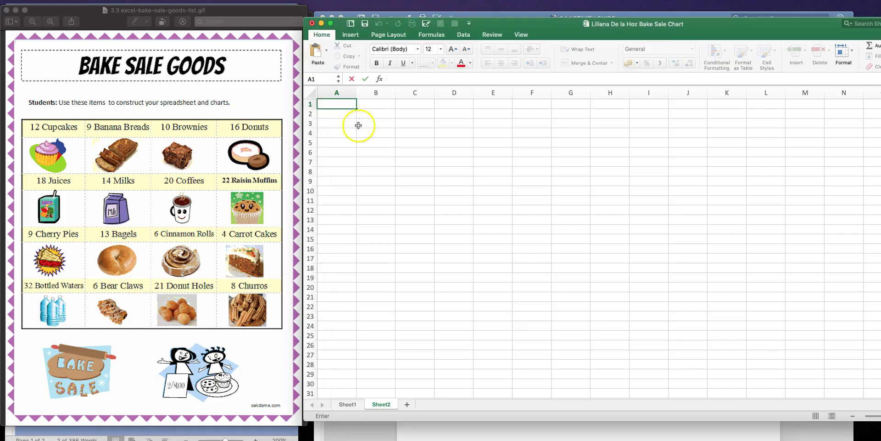
click(344, 123)
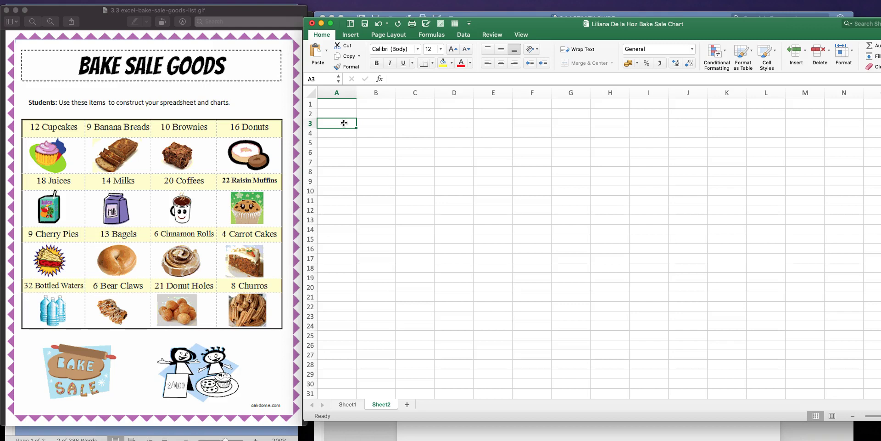
text(upcakes)
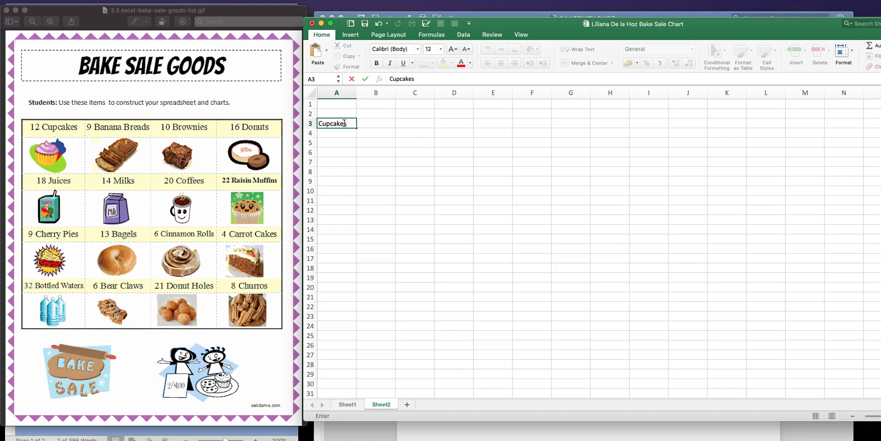
key(Tab)
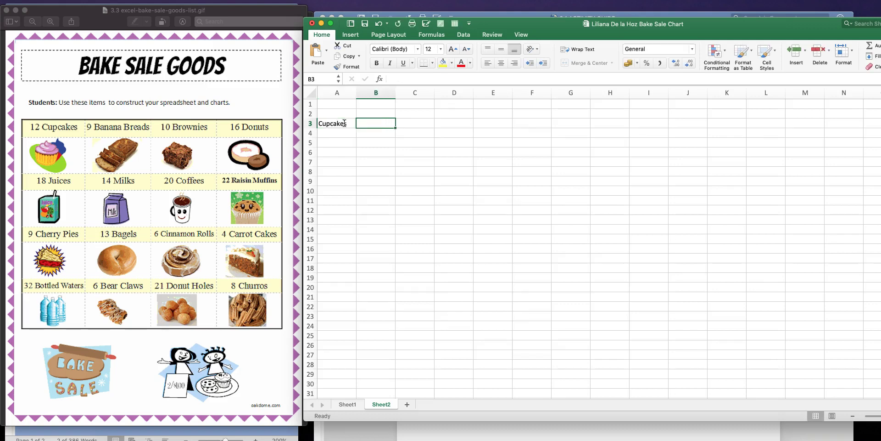
text(12)
key(Return)
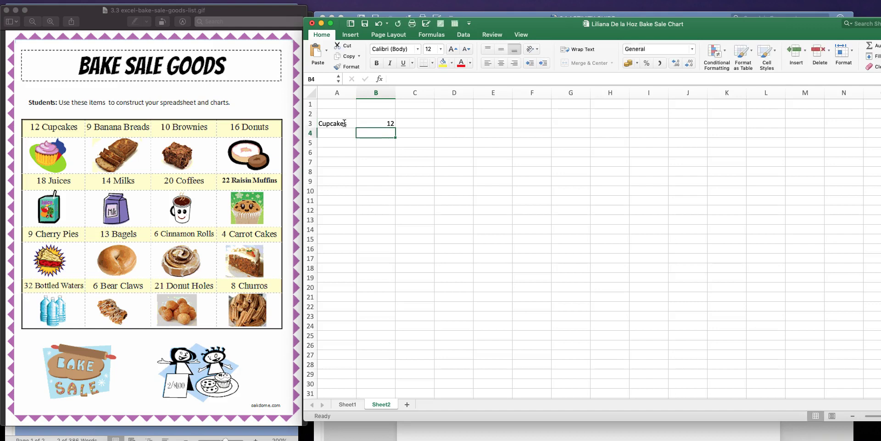
- Fill rows 4 to 9 with Coffees 20, Donuts 16, Carrot Cakes 4, Bottled Waters 32, Cherry Pies 9 and Juices 18
key(BackSpace)
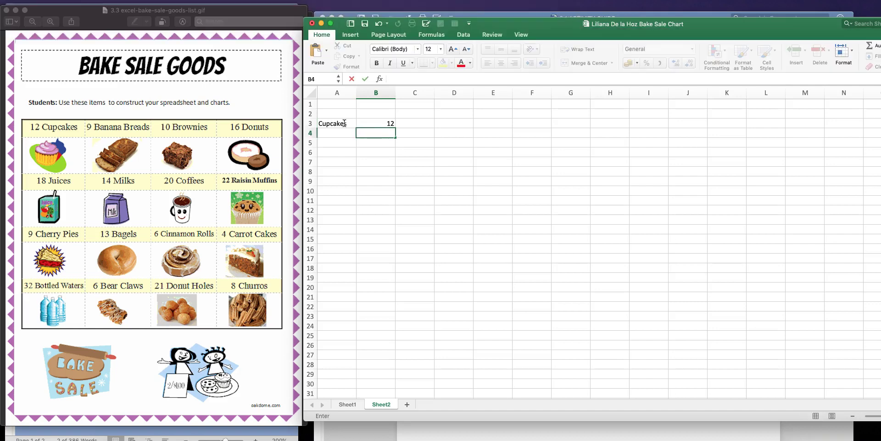
key(Left)
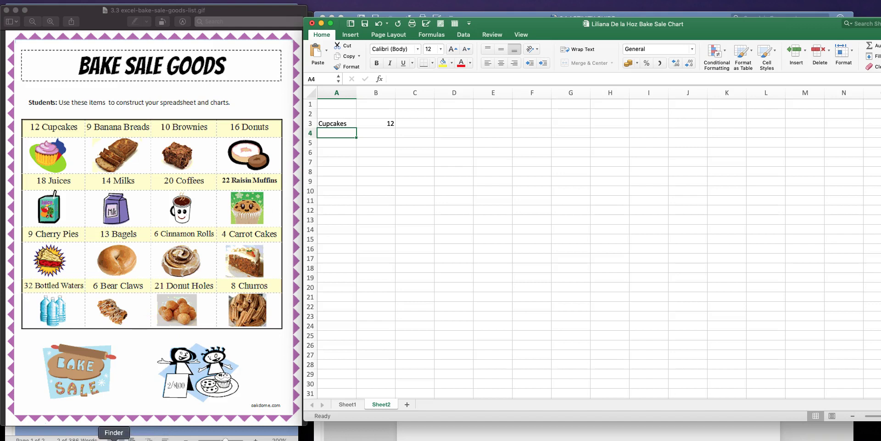
click(19, 420)
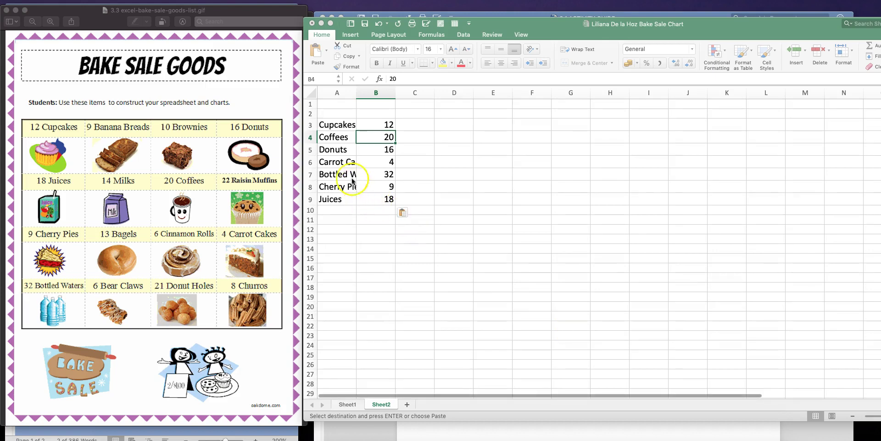
click(354, 133)
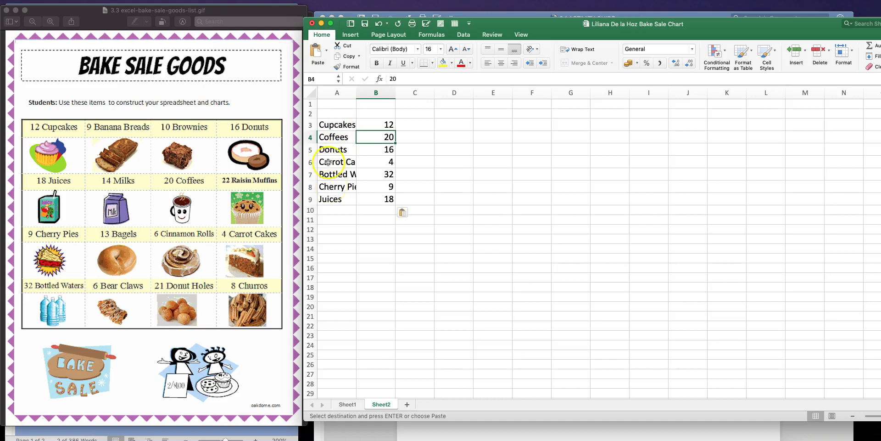
- Fit column A to the width of its item names and narrow the quantities column B
scroll(339, 179, down, 1)
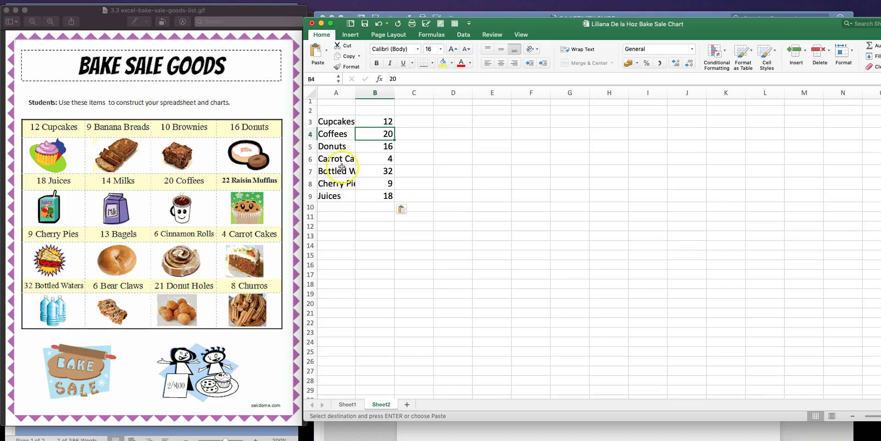
scroll(356, 160, up, 1)
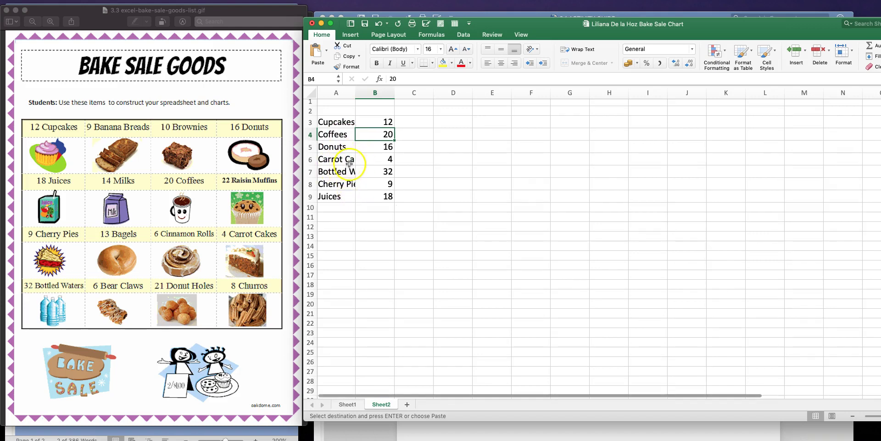
scroll(356, 151, up, 1)
scroll(362, 170, left, 1)
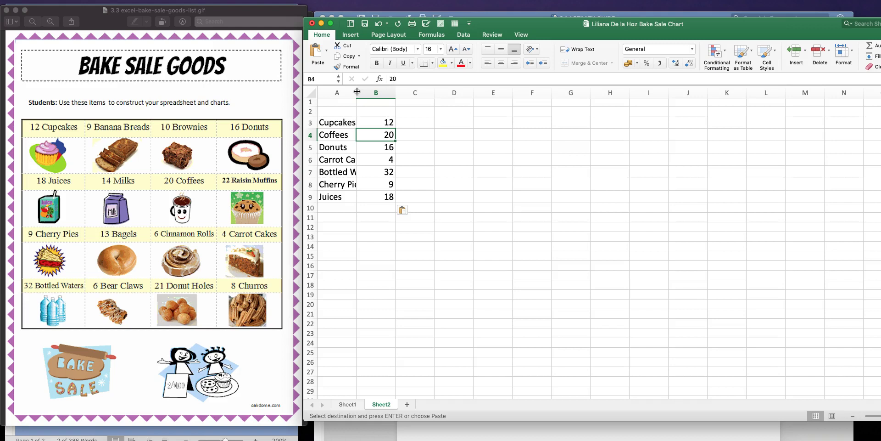
double_click(356, 91)
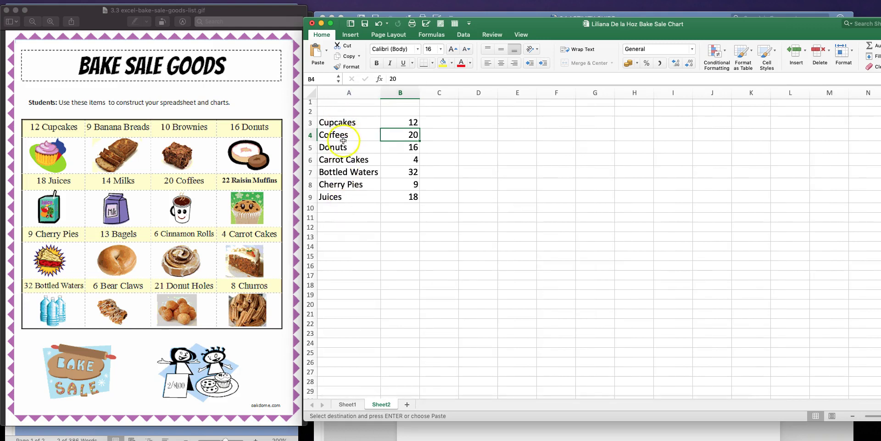
click(397, 226)
drag(420, 89, 405, 90)
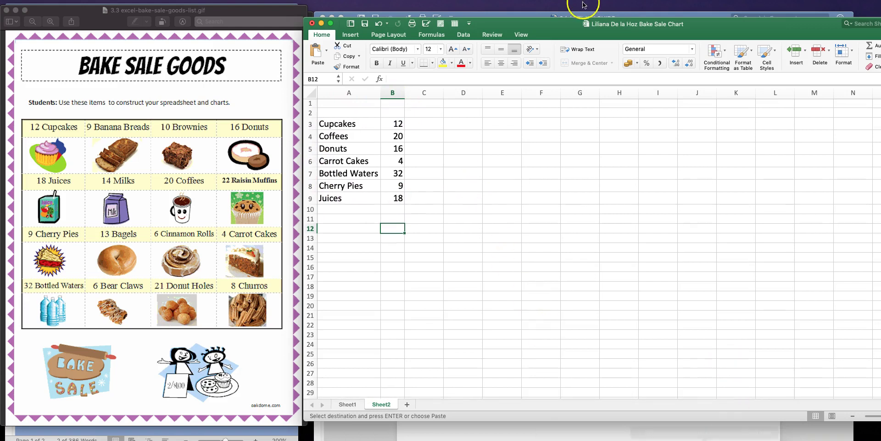
- Clear away the goods list and assignment document windows, and place the workbook beside the 3.2 example chart image
key(super+w)
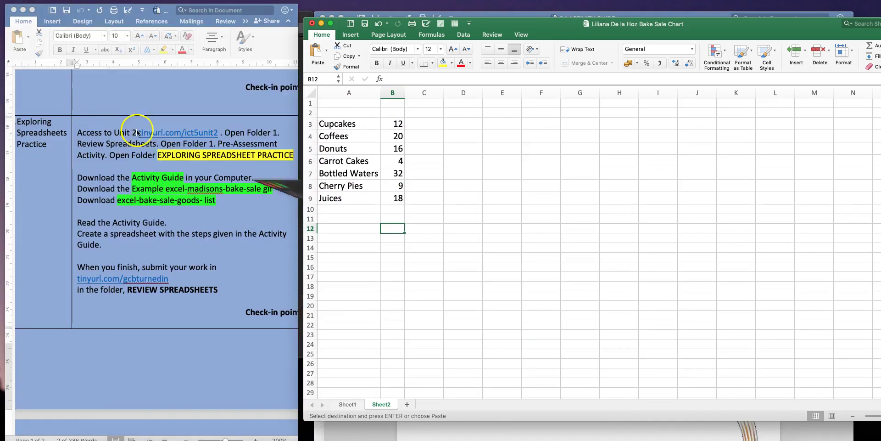
drag(505, 24, 556, 153)
click(178, 8)
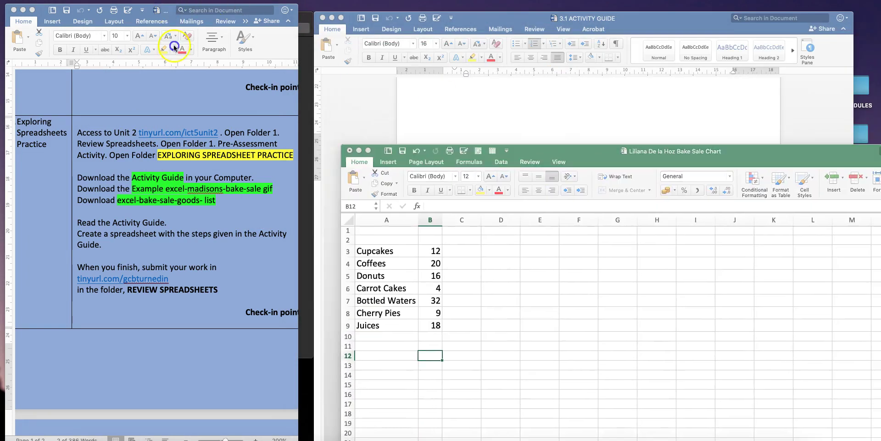
click(30, 6)
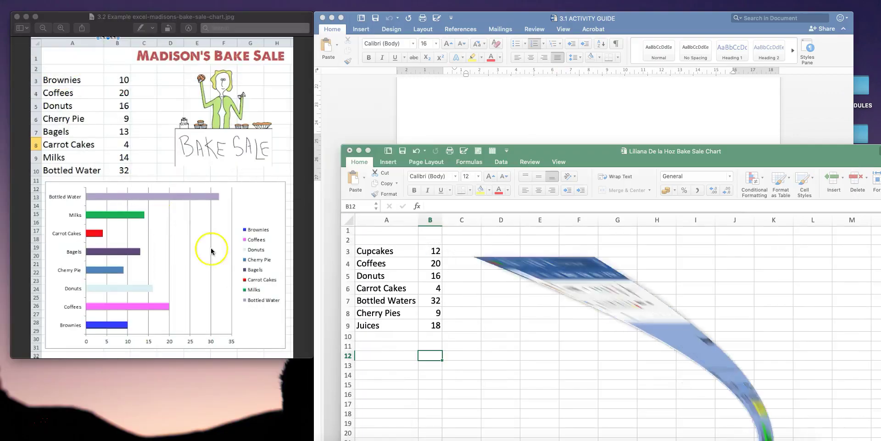
click(344, 112)
click(872, 293)
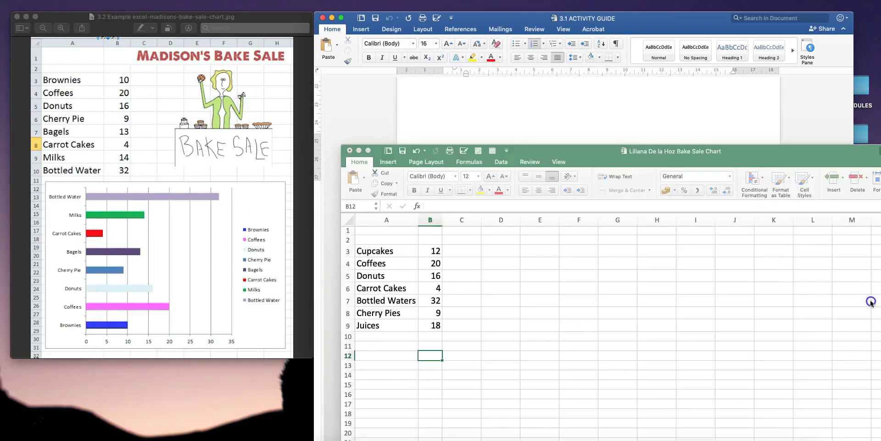
drag(596, 144, 564, 32)
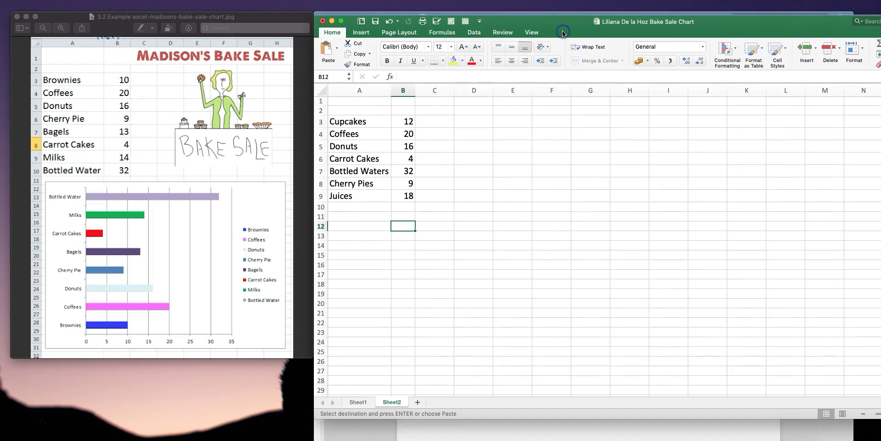
- Highlight the bake sale data in A3:B9, the item names in column A and the quantities in column B for review
drag(345, 122, 412, 198)
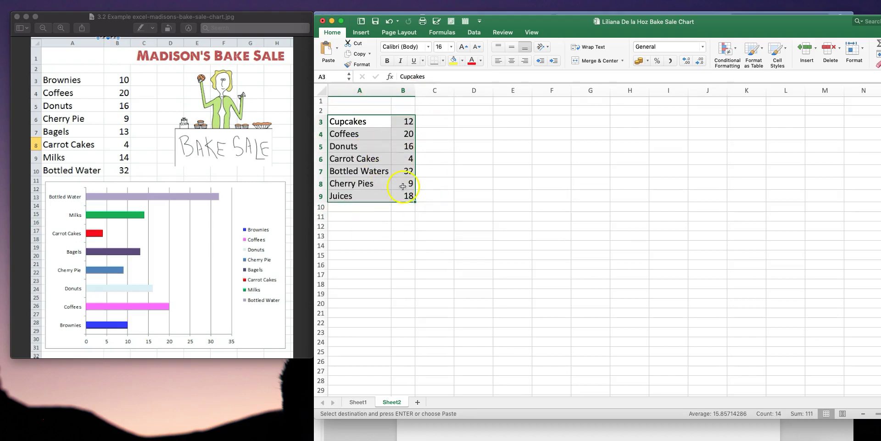
scroll(396, 176, up, 1)
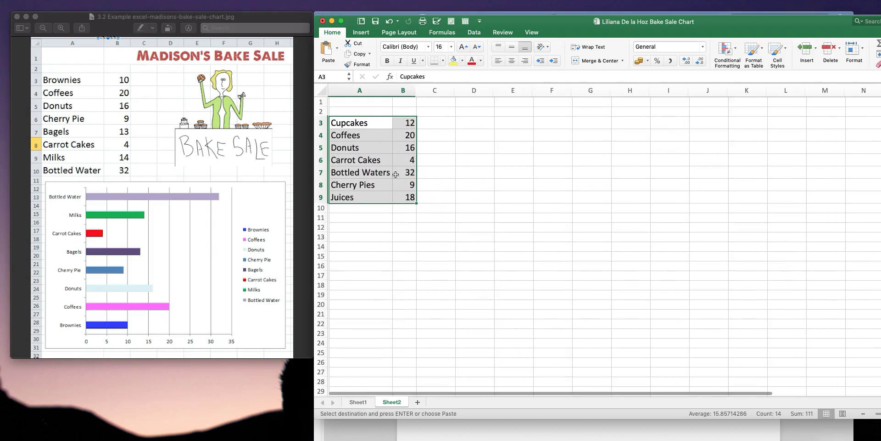
click(355, 91)
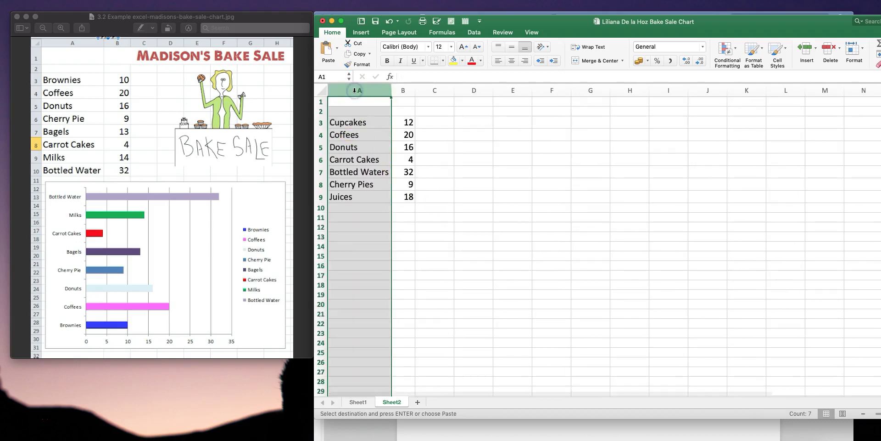
scroll(360, 198, down, 1)
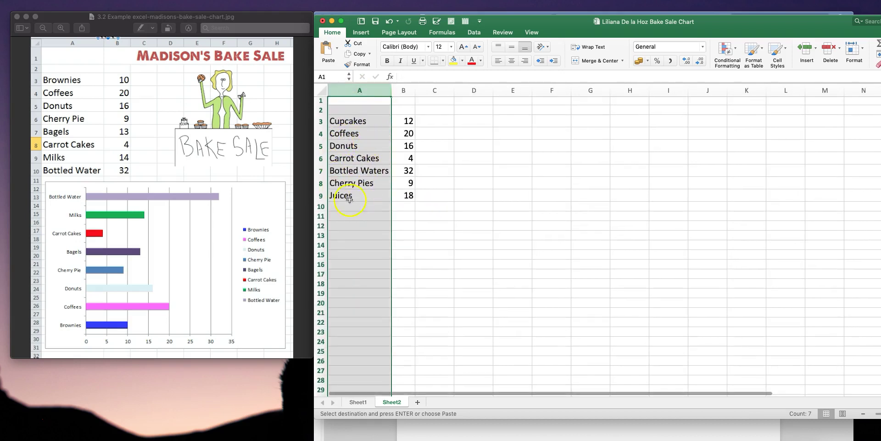
click(403, 91)
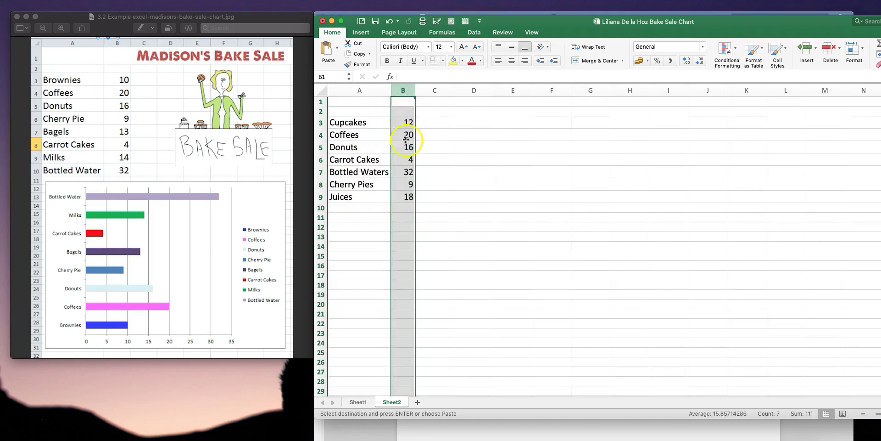
- Insert a 2-D Clustered Bar chart from the bake sale items and quantities in A3:B9
scroll(406, 188, down, 1)
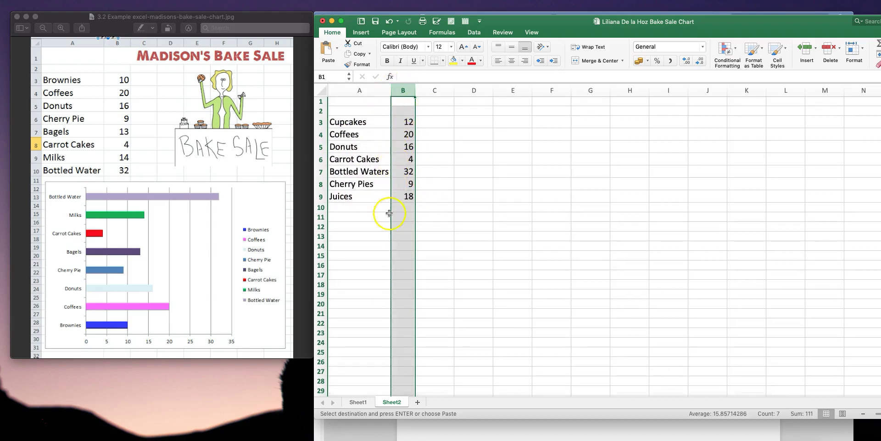
scroll(339, 121, up, 1)
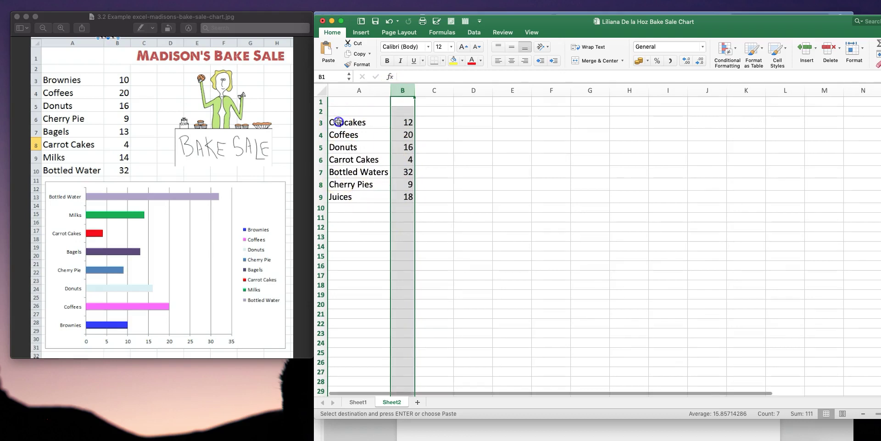
drag(347, 123, 408, 196)
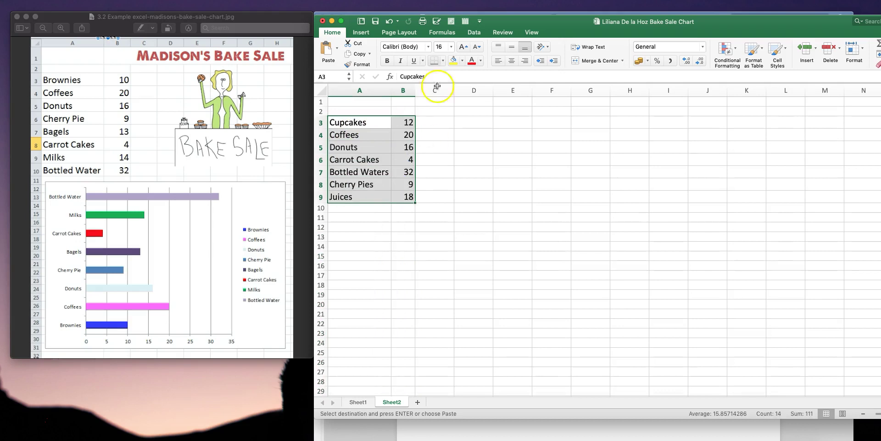
click(359, 32)
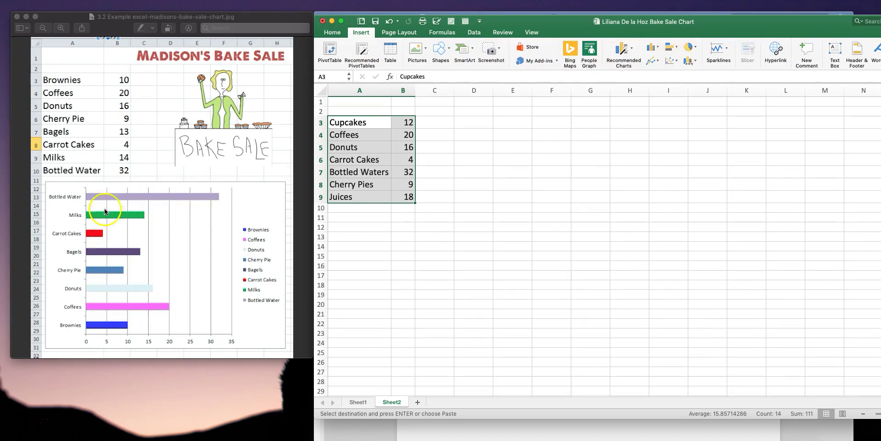
click(677, 47)
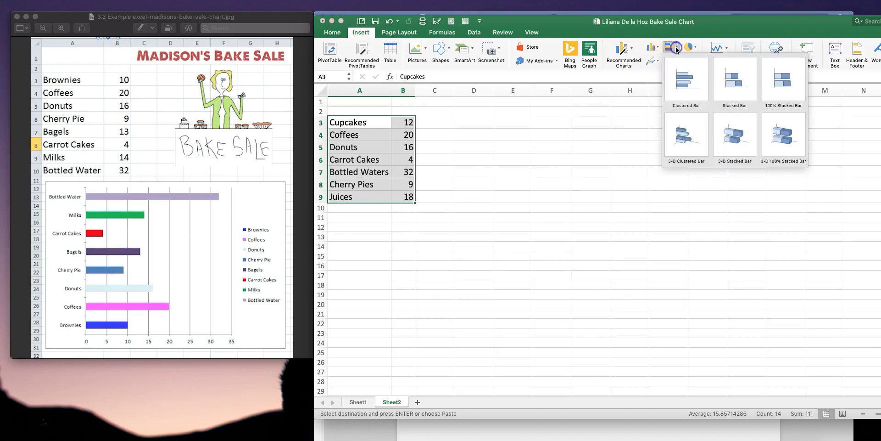
click(684, 78)
- Place the bar chart directly below the bake sale data, starting at row 11, and enlarge it slightly
drag(702, 205, 593, 224)
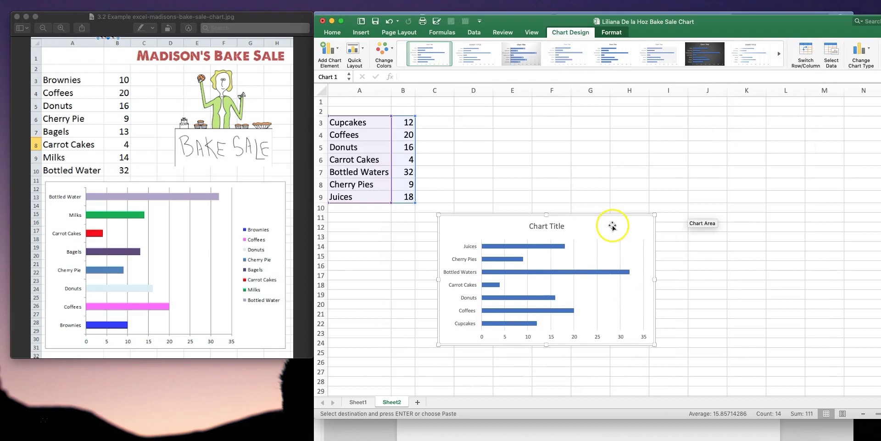
drag(618, 225, 697, 220)
drag(668, 239, 507, 221)
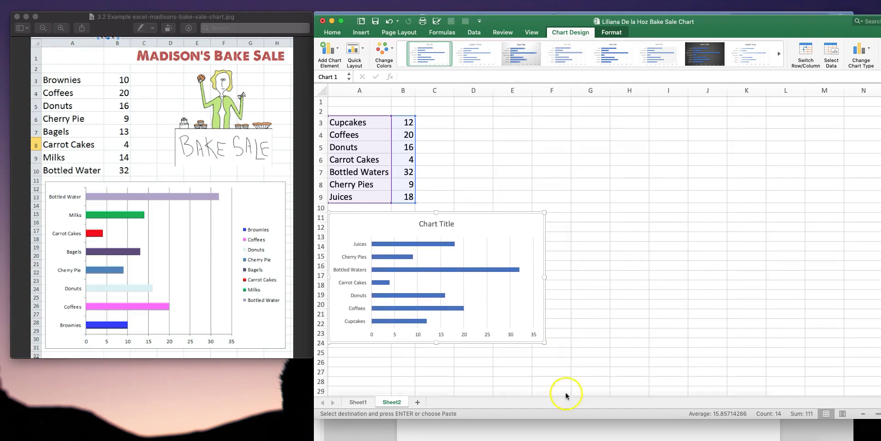
drag(546, 342, 556, 356)
drag(393, 223, 400, 227)
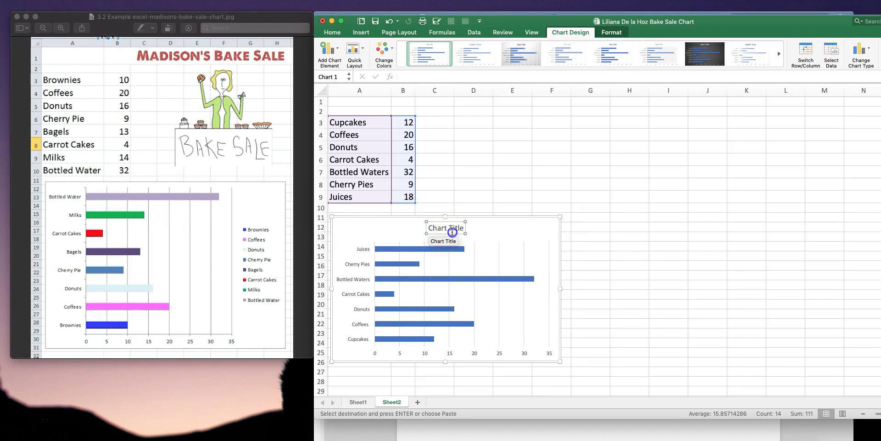
- Delete the chart title and enlarge the bar chart to extend down to about row 27
double_click(430, 228)
mouse_move(430, 228)
mouse_down()
mouse_move(412, 225)
mouse_move(439, 222)
mouse_up()
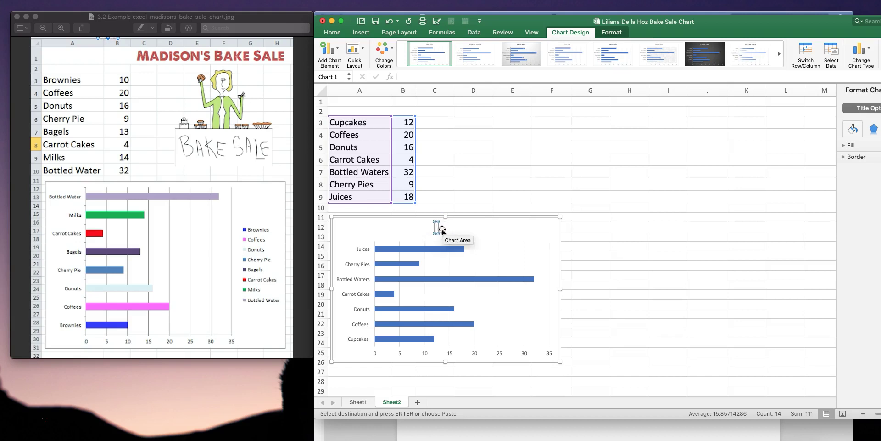
key(Delete)
click(434, 228)
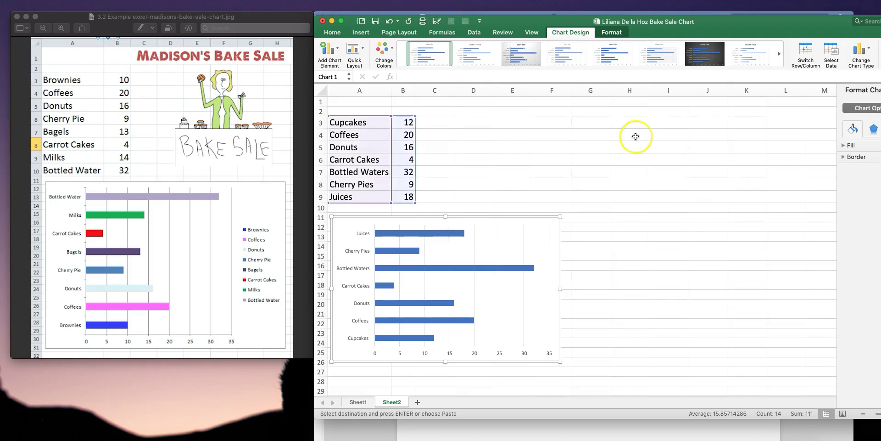
drag(560, 361, 588, 374)
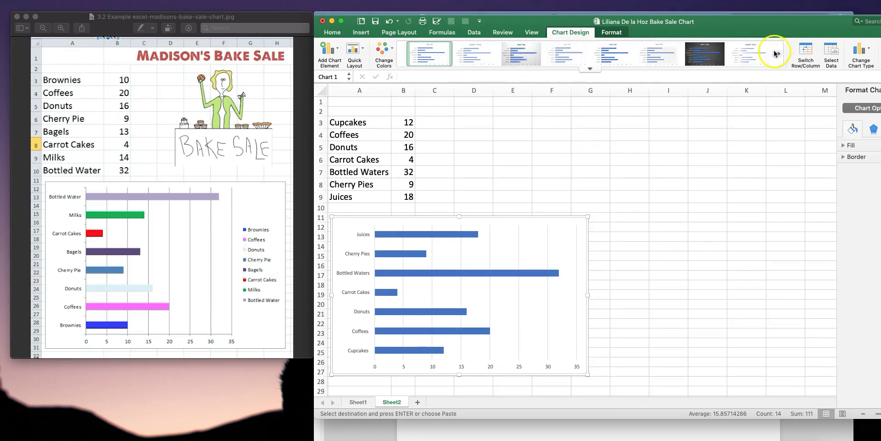
- Try several chart styles on the bar chart and return to the first, plain one
click(474, 53)
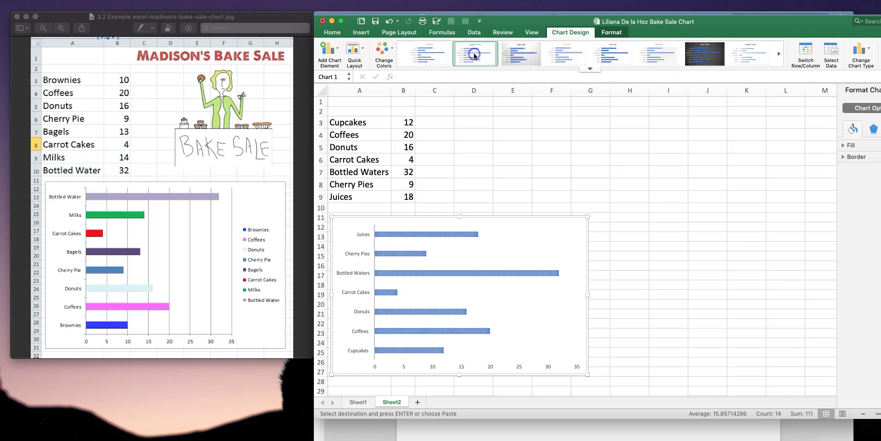
click(433, 58)
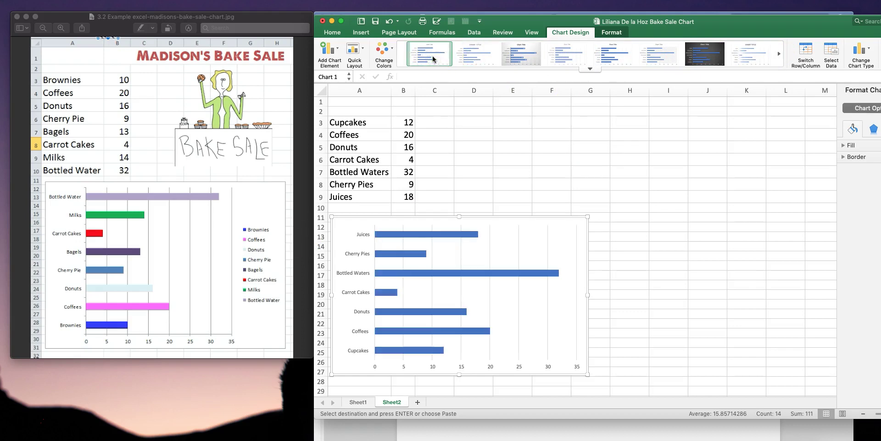
click(517, 55)
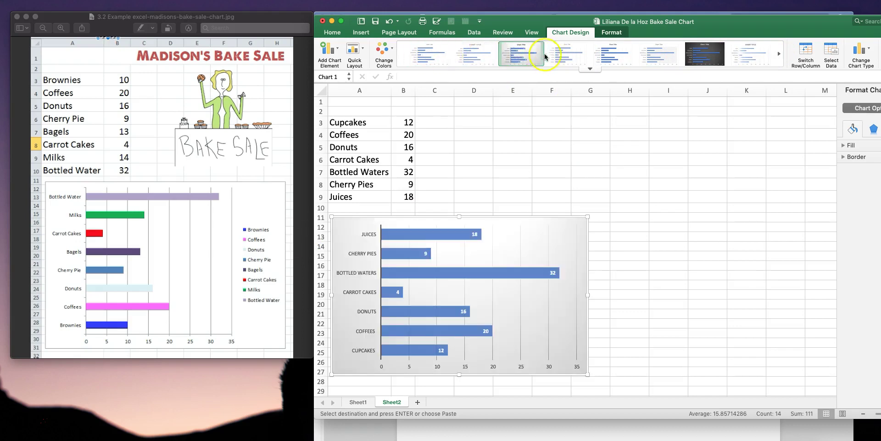
click(565, 56)
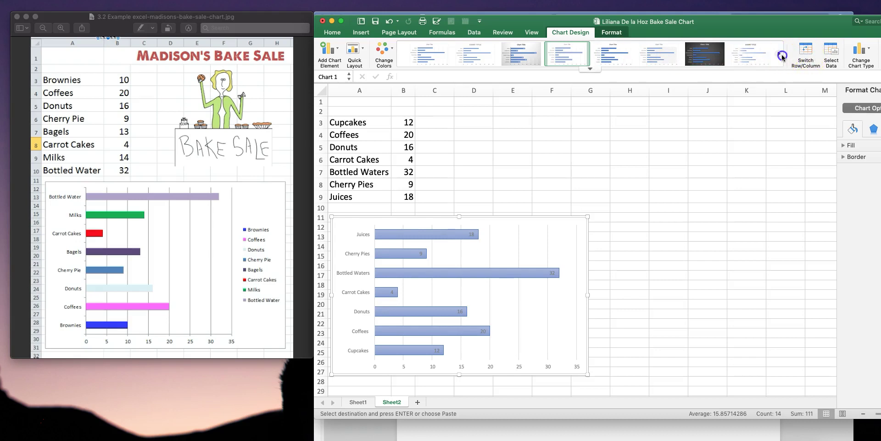
click(781, 55)
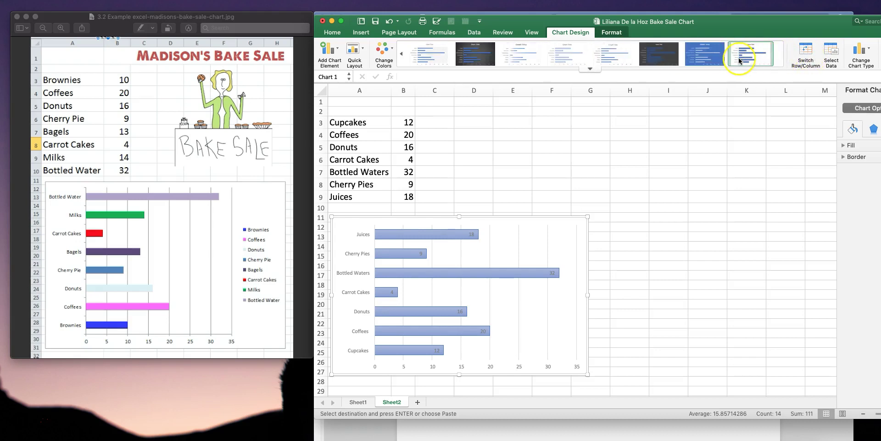
click(590, 69)
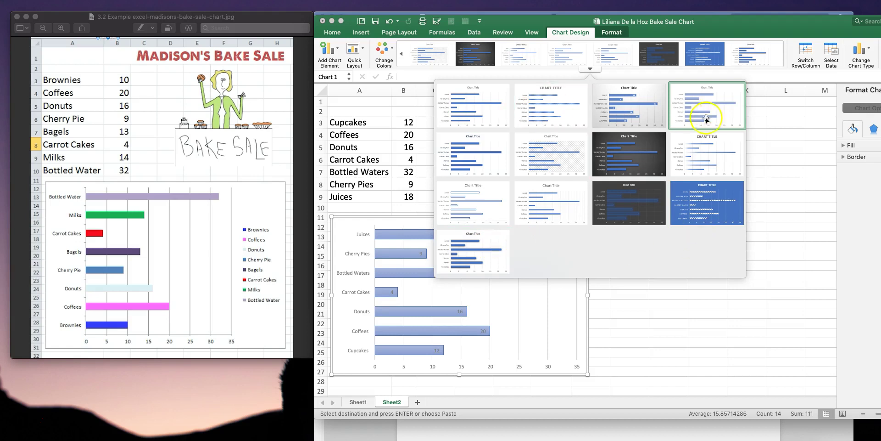
click(775, 137)
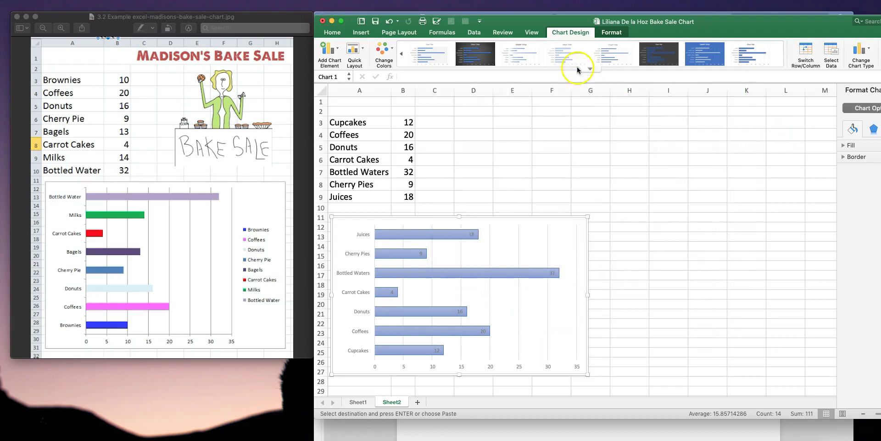
click(448, 58)
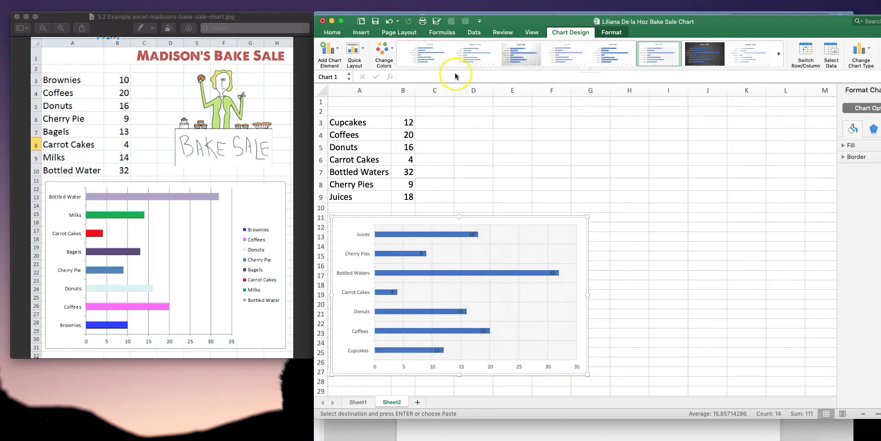
click(432, 54)
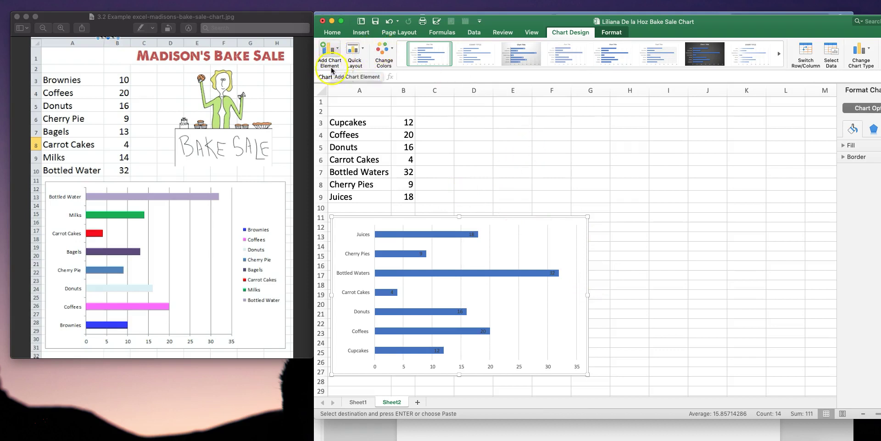
- Add a legend with the Right option to the bar chart and widen the chart slightly
click(340, 53)
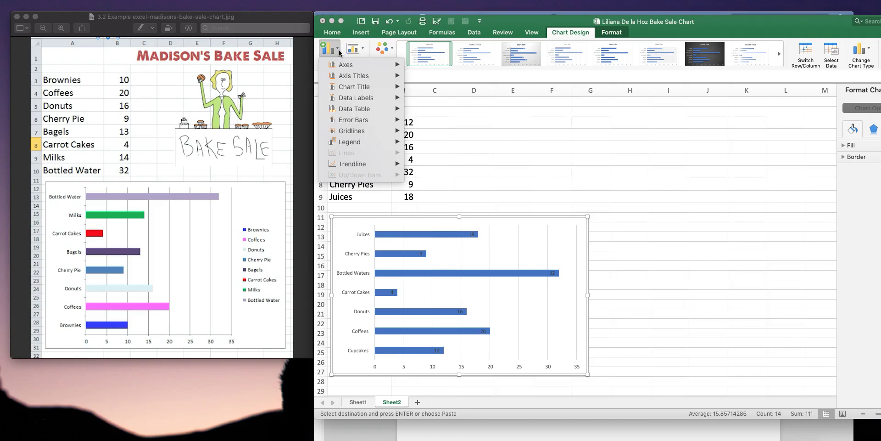
mouse_move(379, 147)
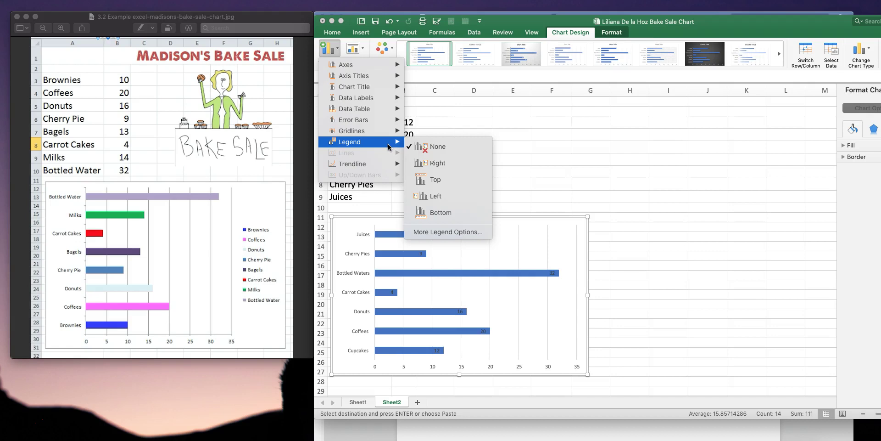
click(412, 146)
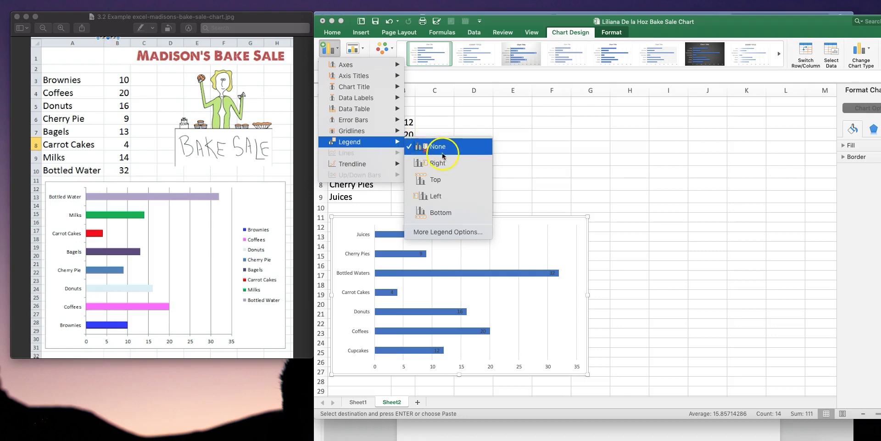
click(436, 165)
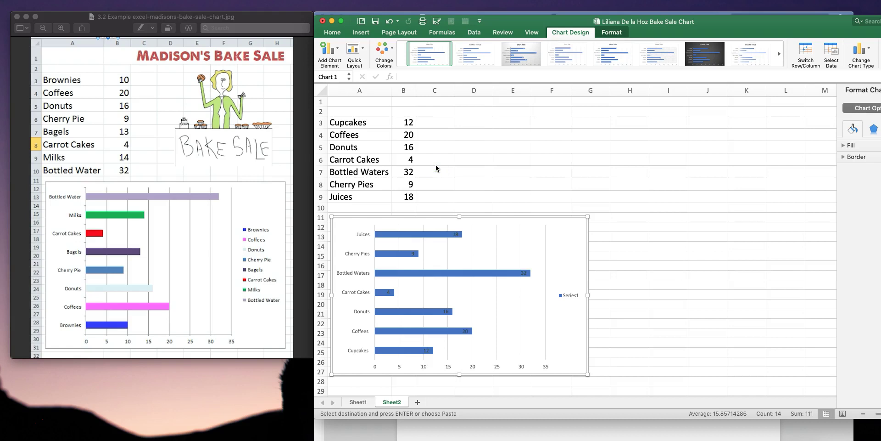
click(567, 339)
click(594, 293)
drag(590, 295, 607, 295)
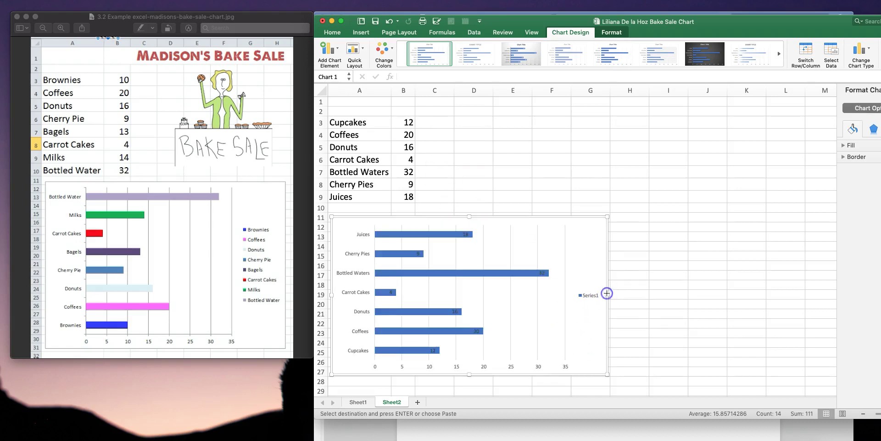
- Apply the last quick layout, with a right legend, both axes and major gridlines, to the bar chart
click(410, 235)
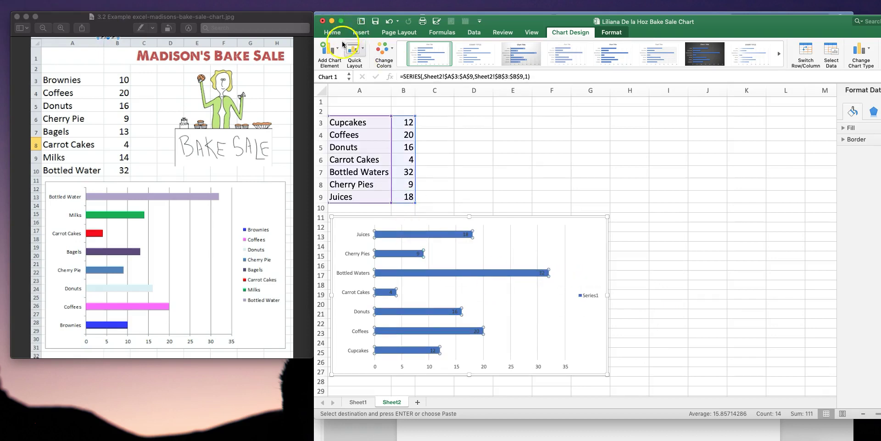
click(363, 48)
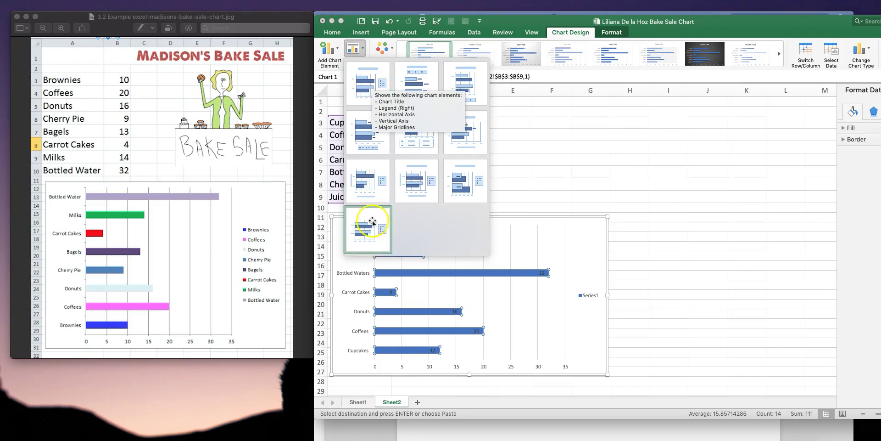
click(374, 233)
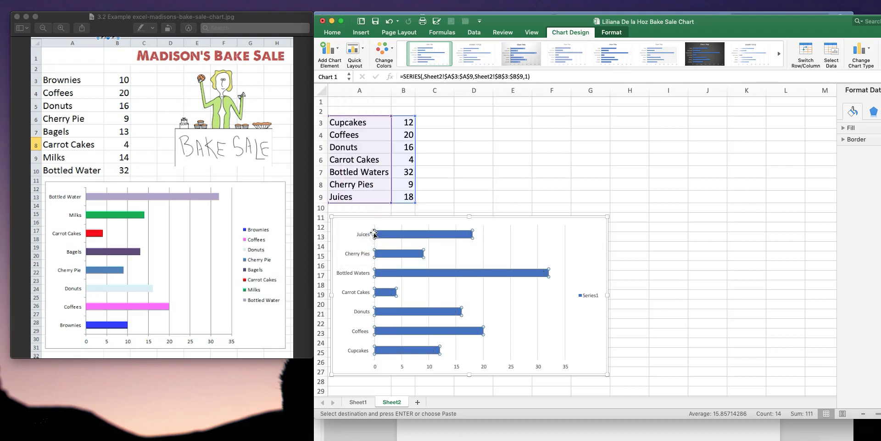
click(551, 290)
click(443, 298)
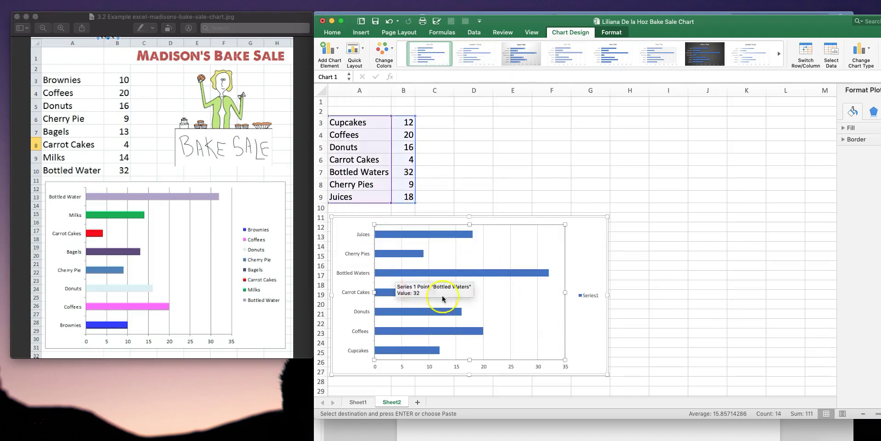
click(410, 235)
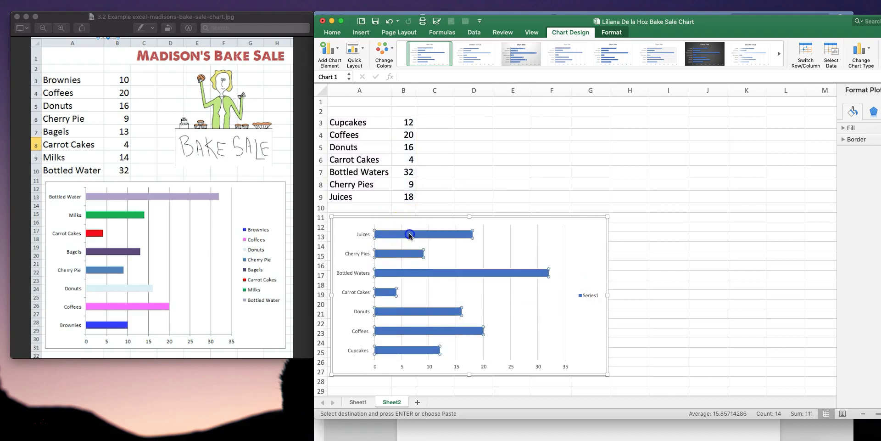
click(439, 232)
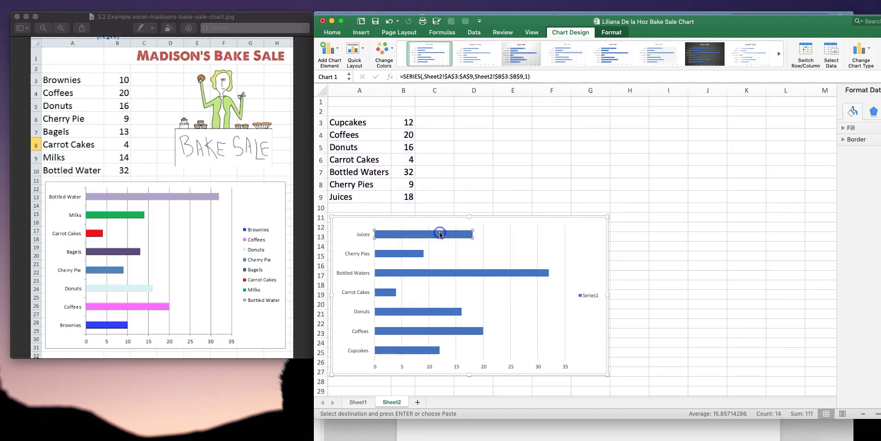
click(606, 159)
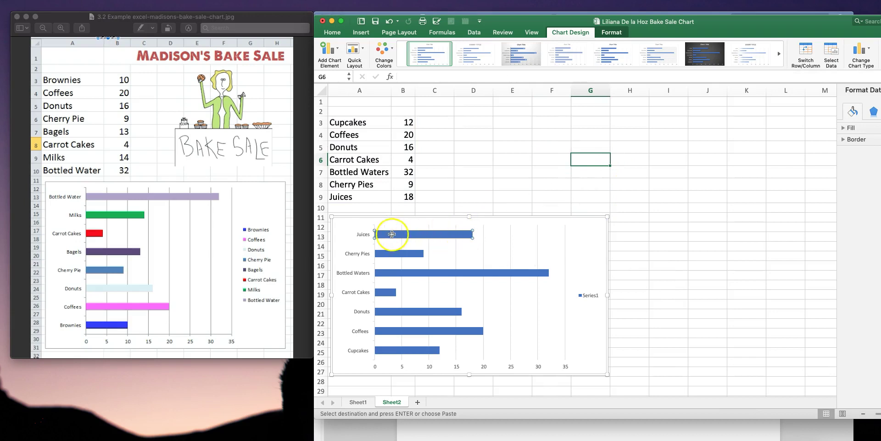
click(553, 161)
- Select only the Juices bar in the chart and fill it with solid dark green
drag(758, 26, 591, 32)
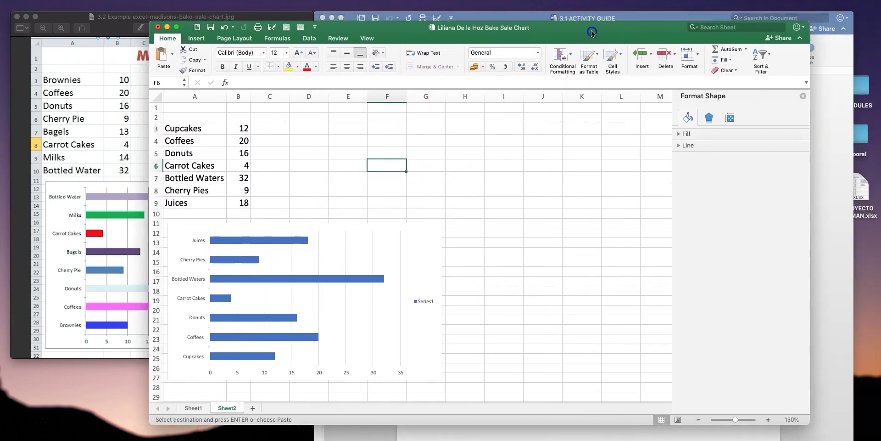
click(273, 239)
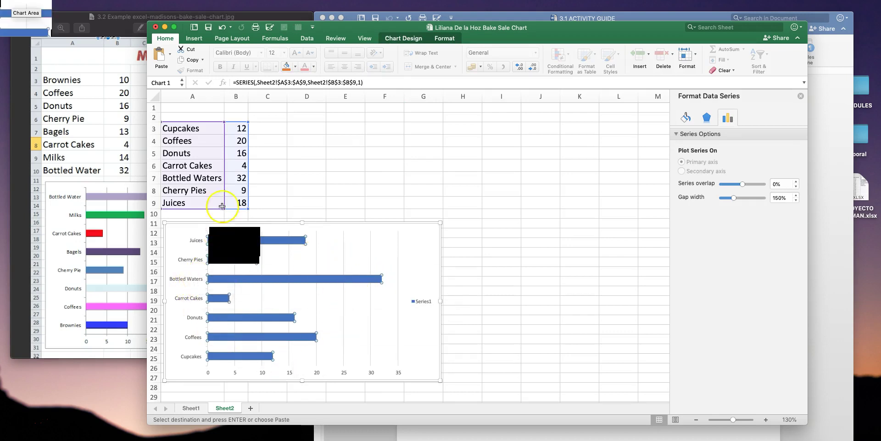
click(278, 240)
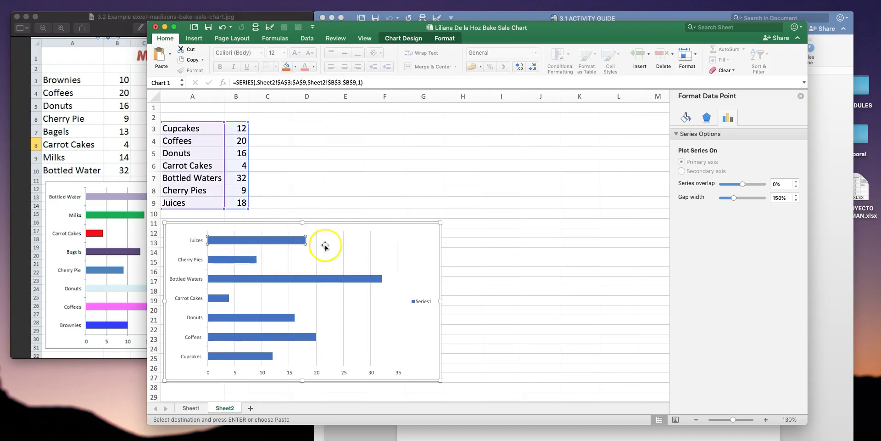
click(684, 118)
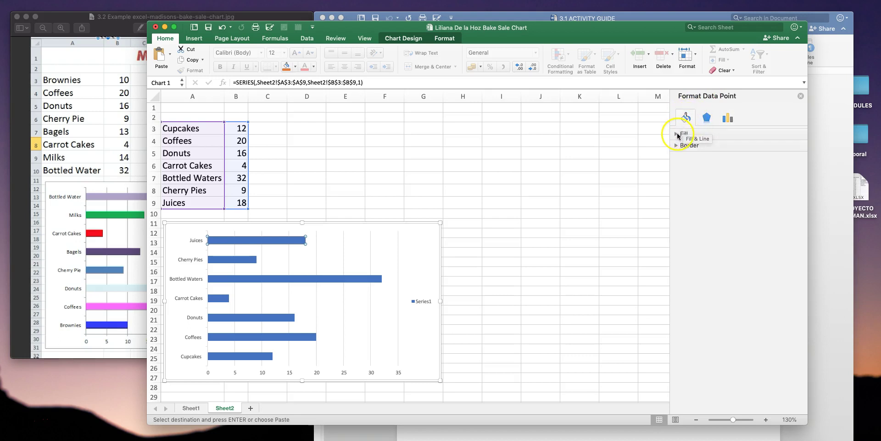
click(676, 134)
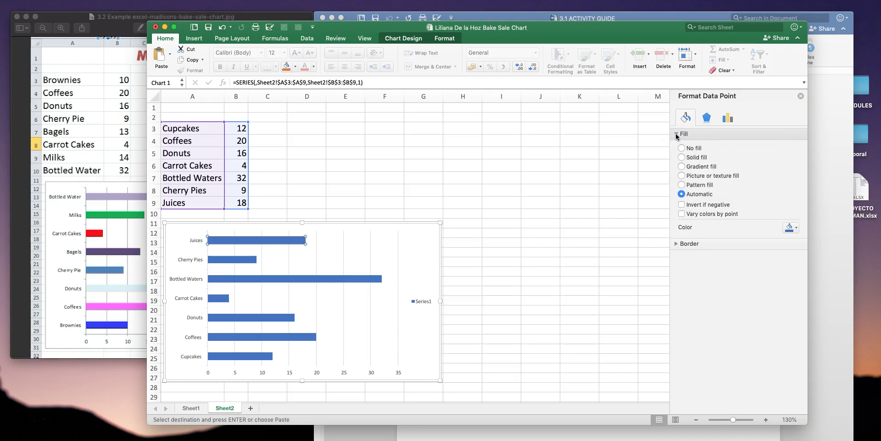
click(796, 227)
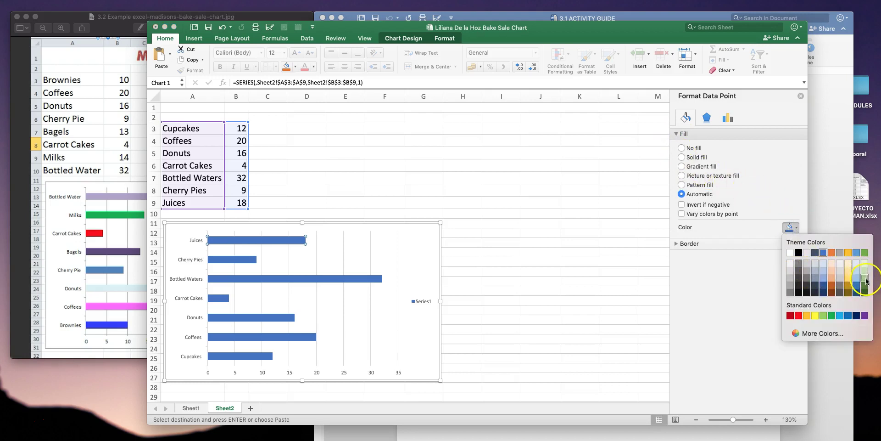
click(866, 285)
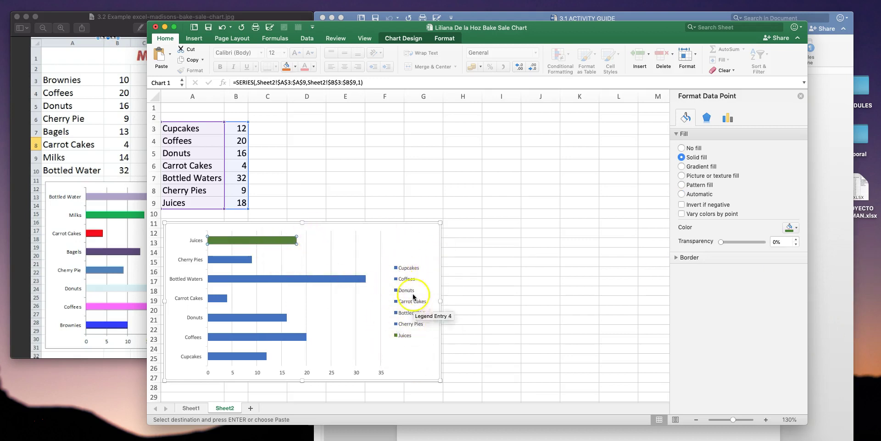
- Fill the Cherry Pies bar with the standard red colour
click(228, 260)
click(228, 260)
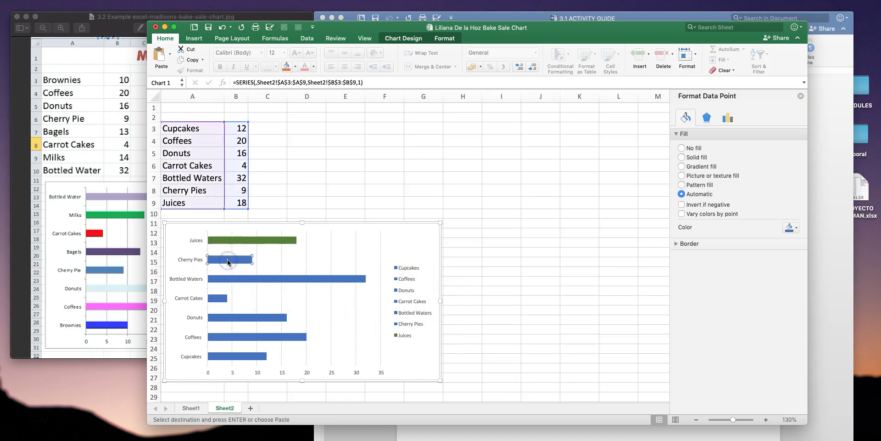
click(225, 258)
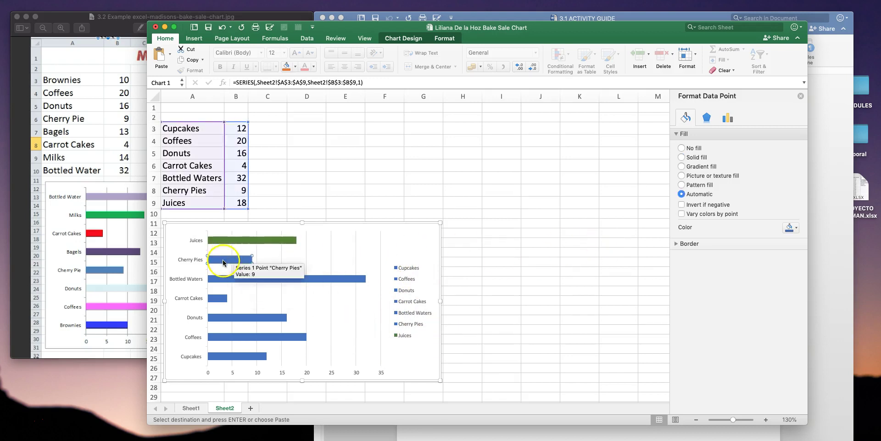
click(790, 227)
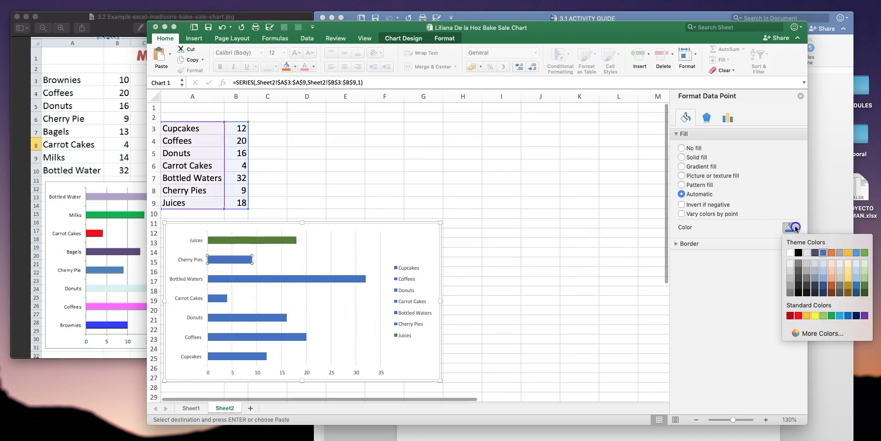
click(799, 315)
- Fill the Bottled Waters bar with standard yellow and the Carrot Cakes bar with dark orange
click(248, 279)
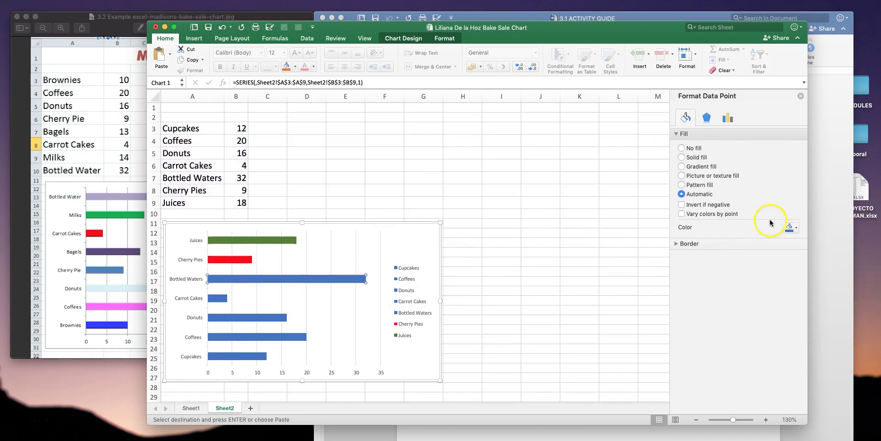
click(797, 229)
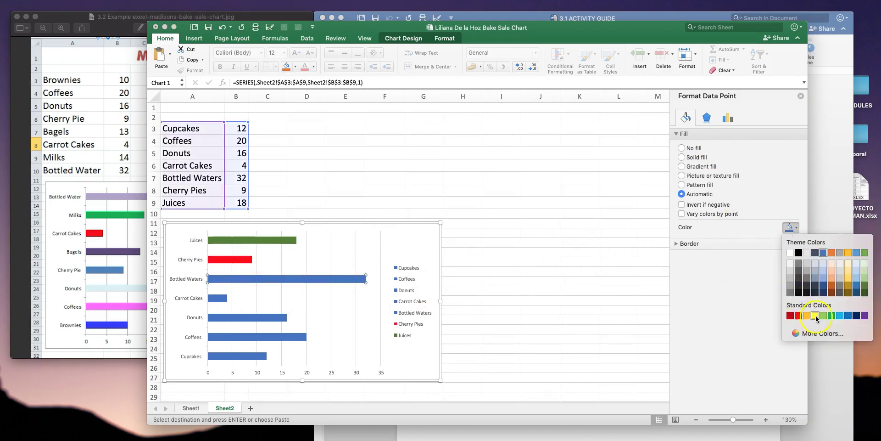
click(815, 316)
click(218, 298)
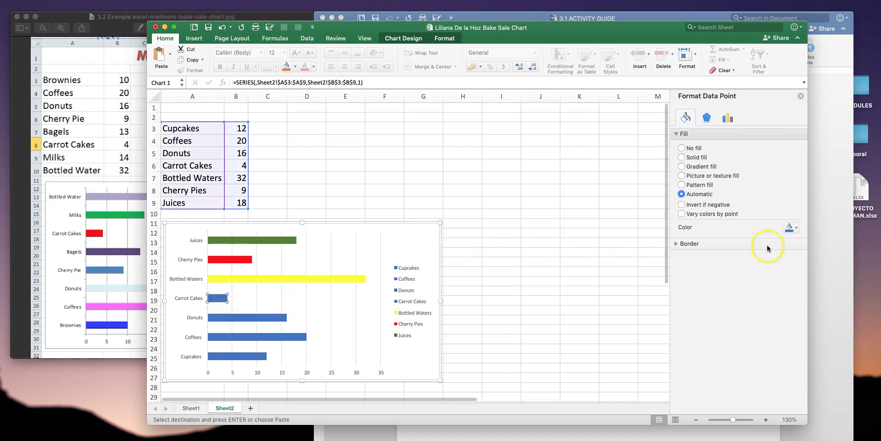
click(790, 227)
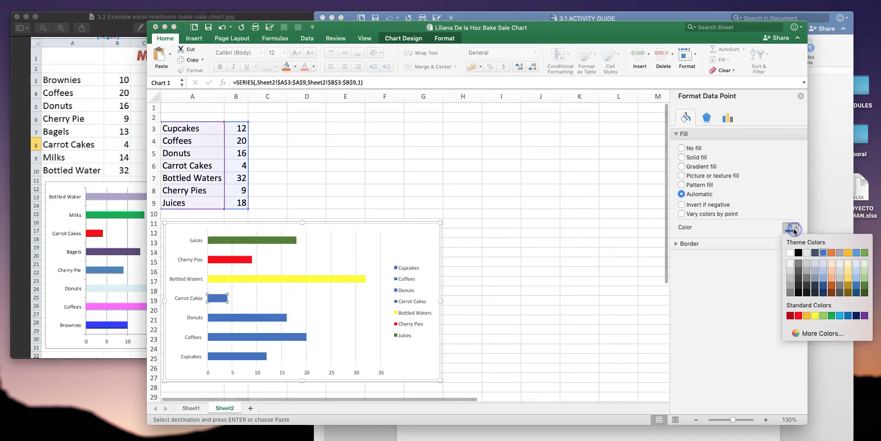
click(833, 288)
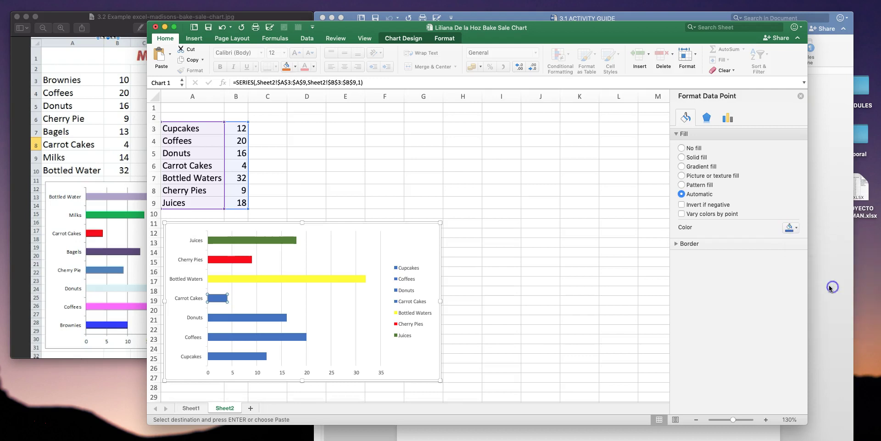
- Fill the Donuts bar with standard light green and the Coffees bar with light blue, then close the formatting options
click(263, 321)
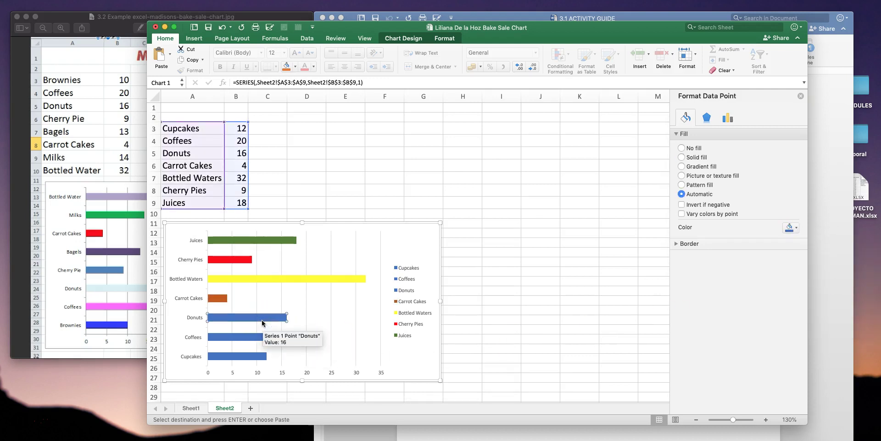
click(797, 232)
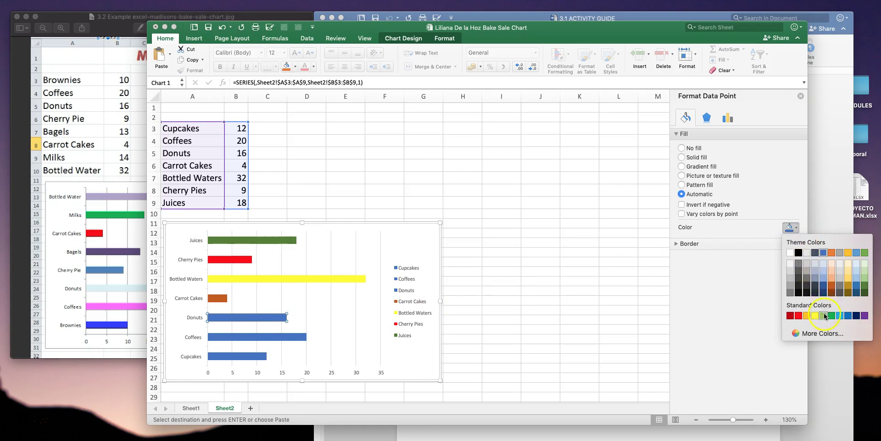
click(824, 316)
click(250, 336)
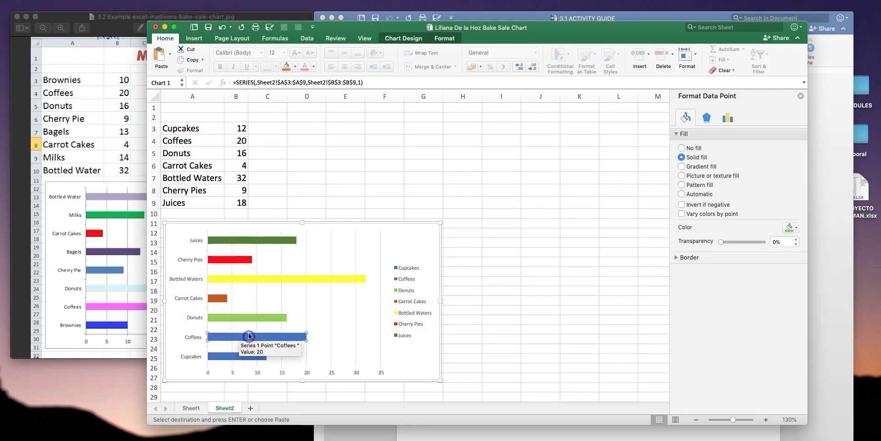
click(792, 227)
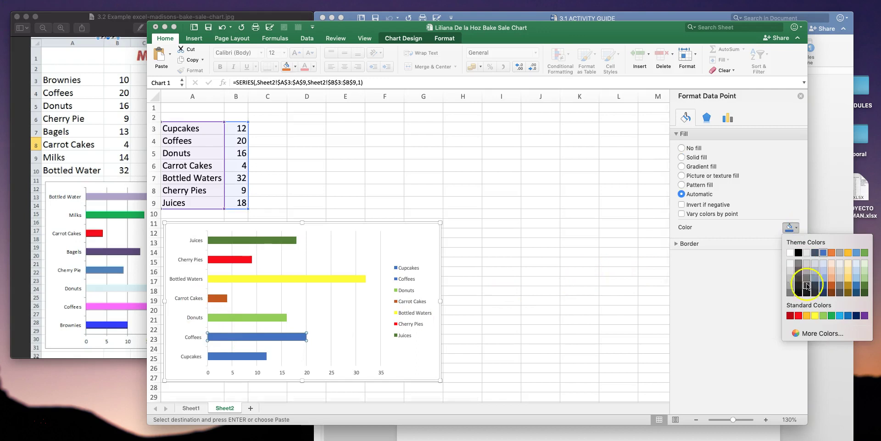
click(840, 315)
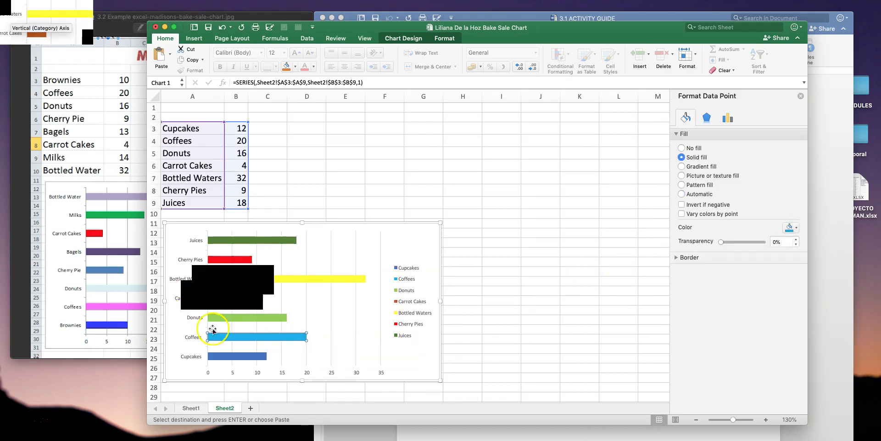
click(632, 283)
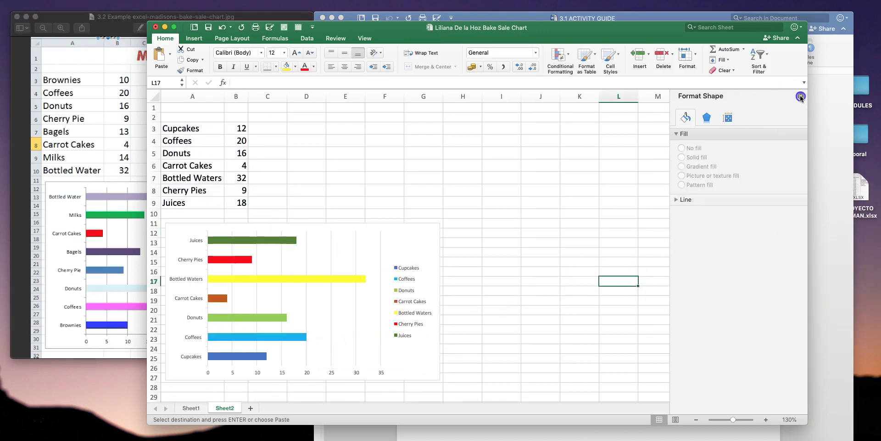
click(800, 95)
- Bring the example bake sale chart image forward and close its window
click(138, 220)
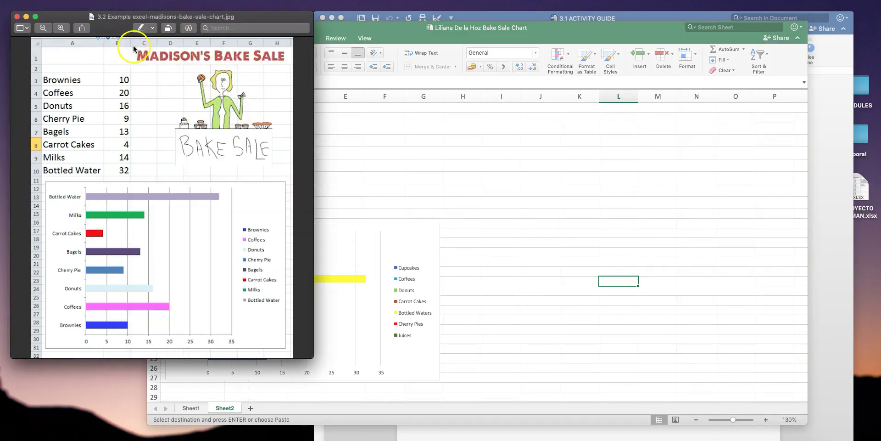
click(17, 16)
scroll(413, 159, up, 2)
- Enter a capitalised title in cell A1 made of the owner's first name in possessive form followed by "BAKE SALE"
click(236, 107)
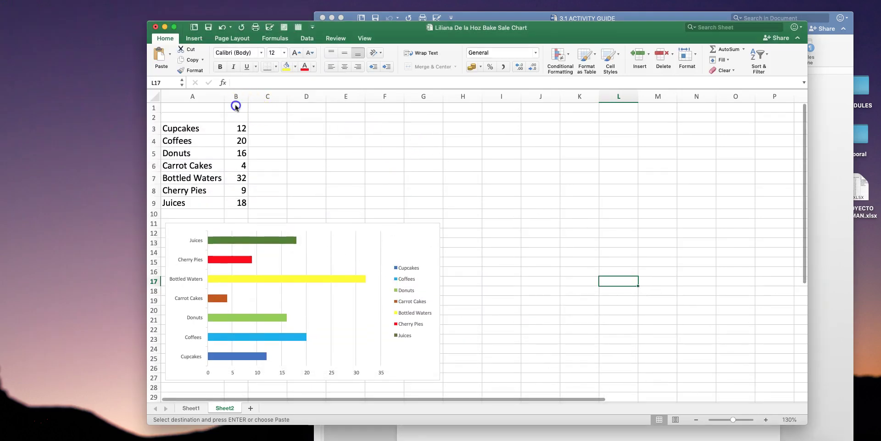
click(230, 106)
click(219, 107)
text(LILIANA'S BAKE SALE)
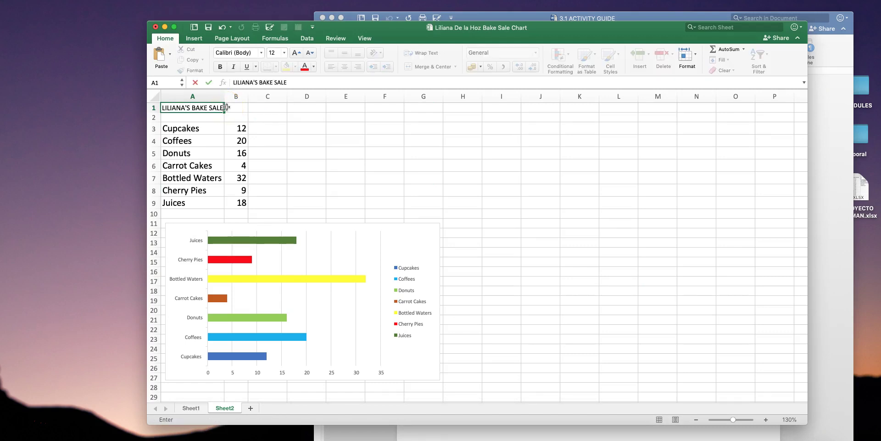
click(298, 126)
- Merge and centre the title across A1:G1 and enlarge its font size to 24
click(189, 109)
drag(169, 106, 419, 110)
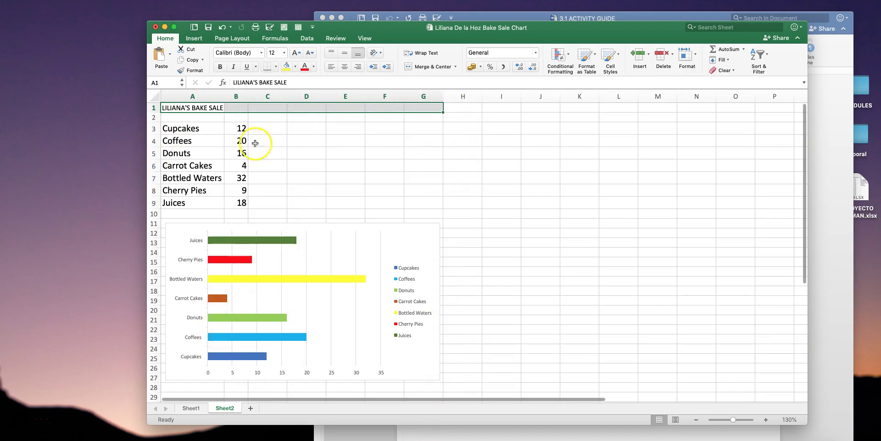
click(424, 70)
click(296, 53)
click(296, 53)
click(296, 53)
click(296, 53)
click(297, 53)
click(296, 53)
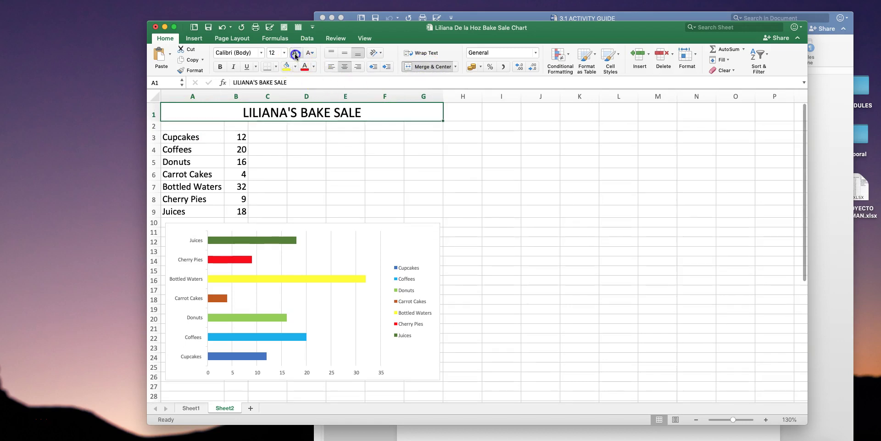
- Set the title's font to Copperplate Gothic Bold and its font colour to standard purple
click(261, 54)
scroll(247, 272, down, 5)
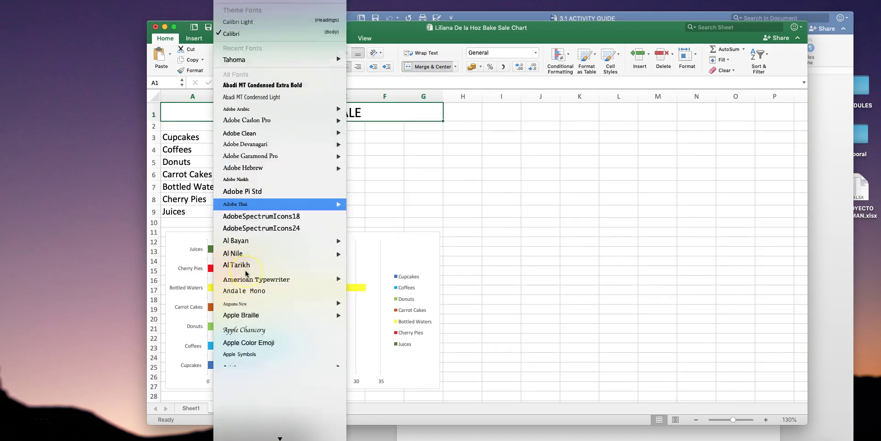
scroll(247, 273, down, 3)
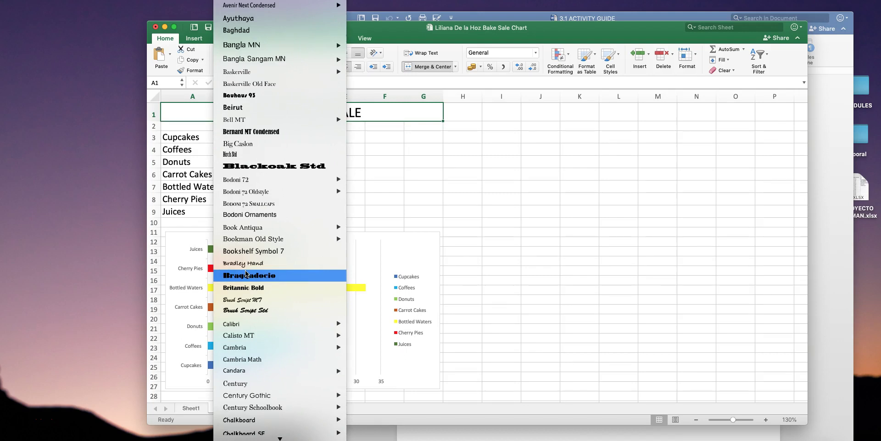
scroll(246, 274, down, 6)
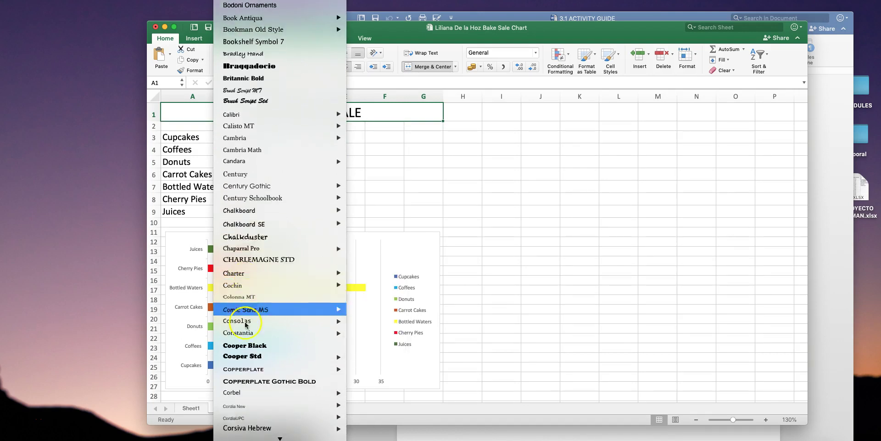
scroll(257, 367, down, 1)
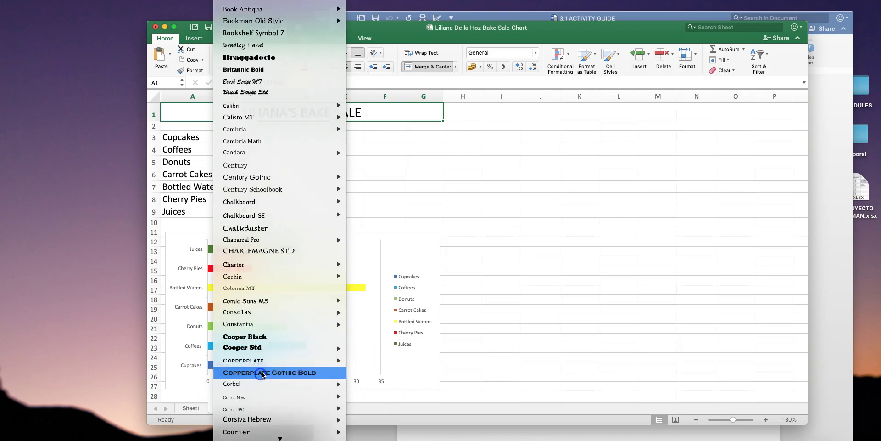
click(258, 375)
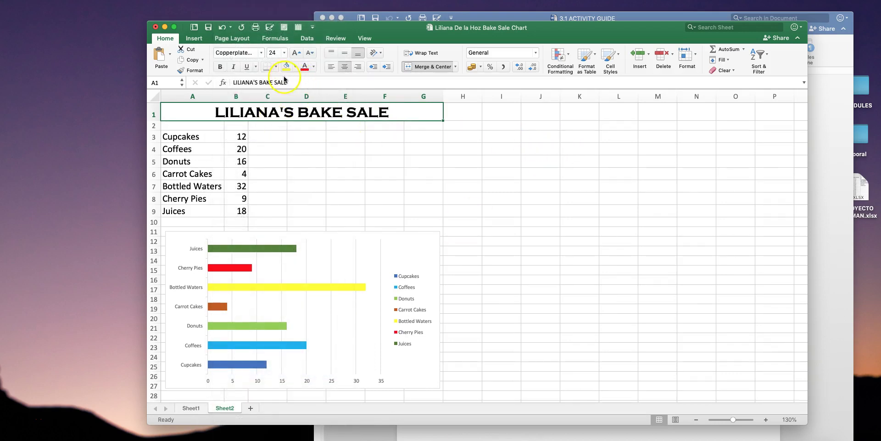
click(312, 68)
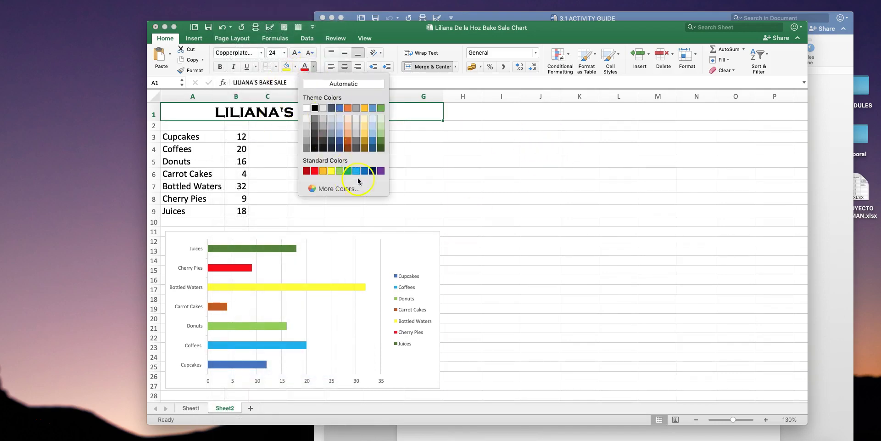
click(381, 171)
click(374, 161)
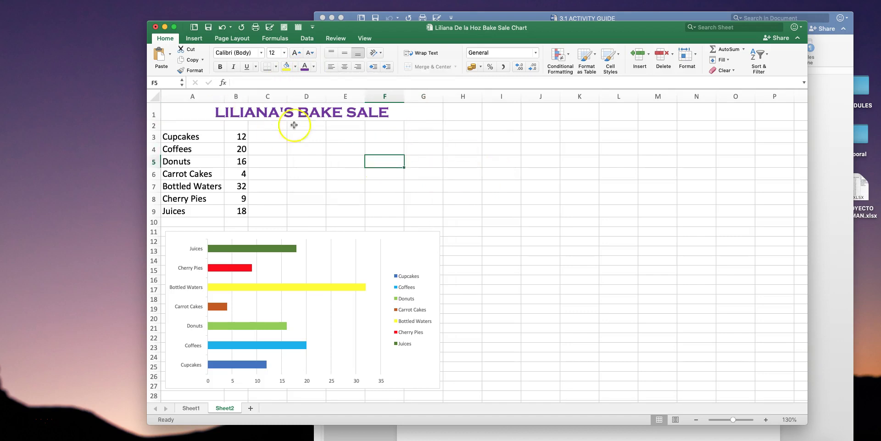
drag(599, 39, 486, 46)
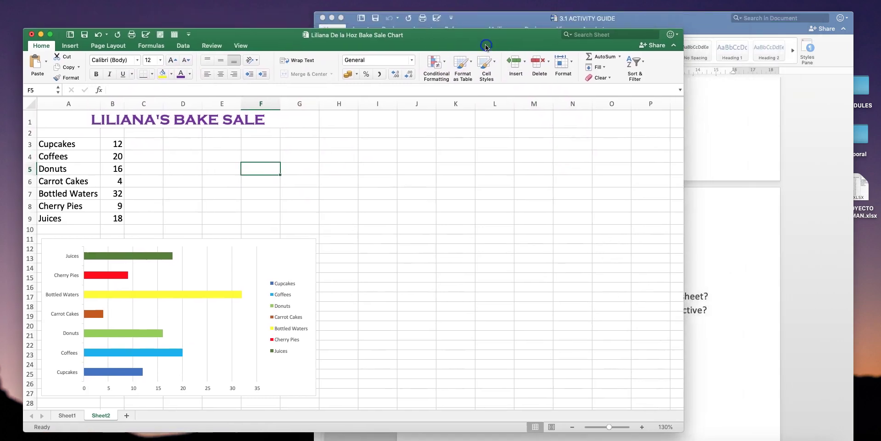
click(71, 47)
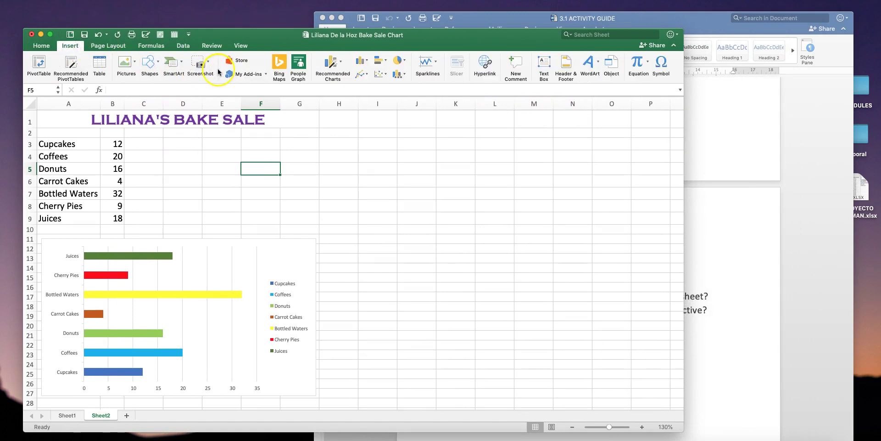
click(134, 67)
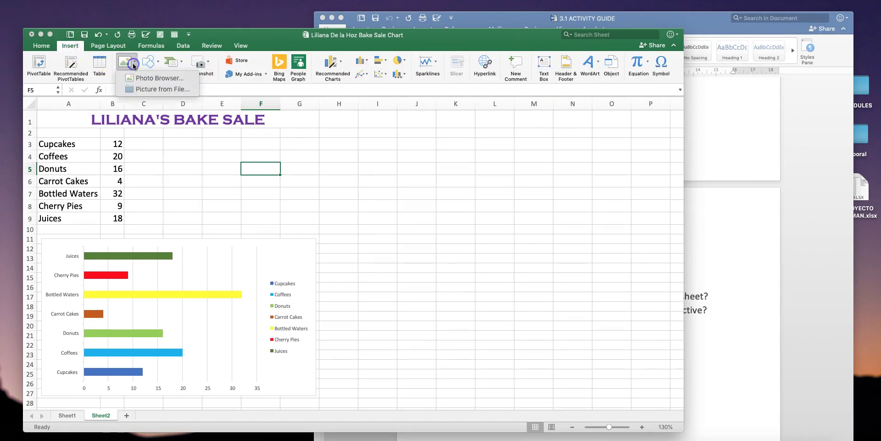
click(146, 90)
- Switch to Chrome and run a Google image search for BAKE SALE in a new browser tab
click(655, 434)
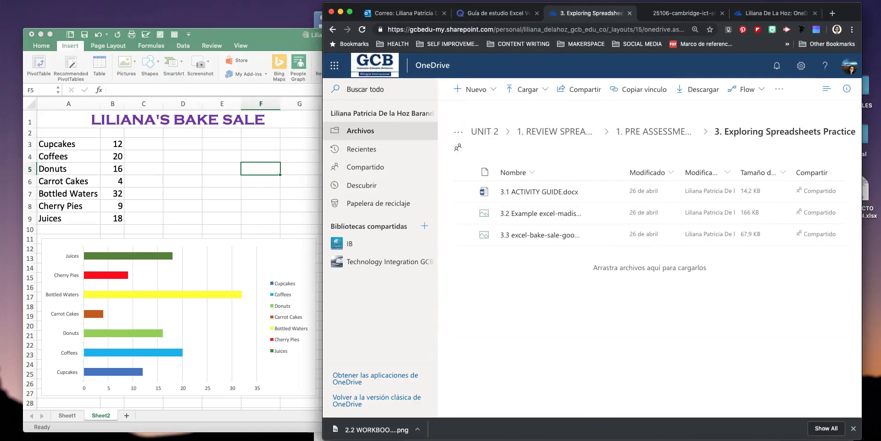
click(831, 13)
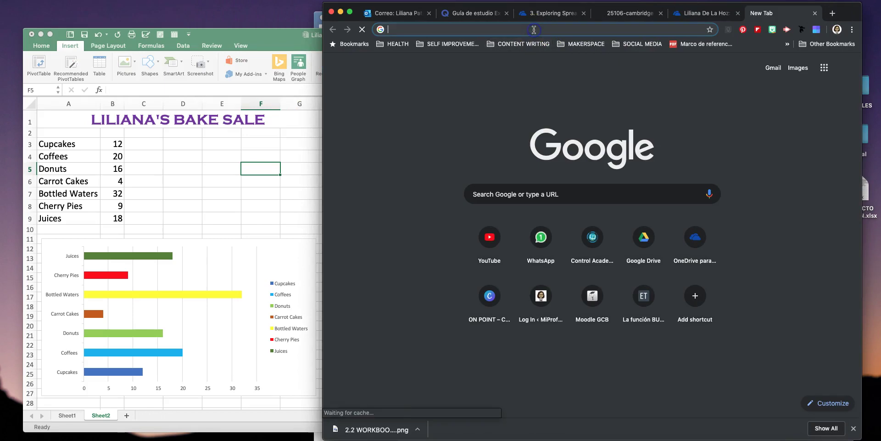
text(BAKE SALE)
key(Return)
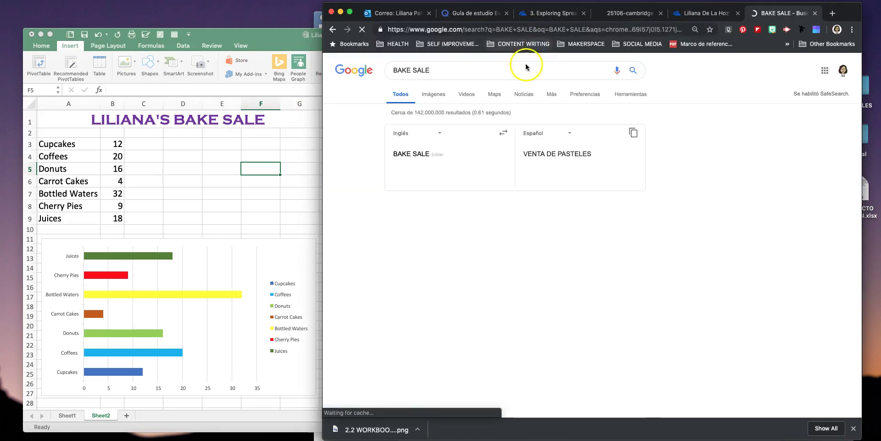
click(433, 95)
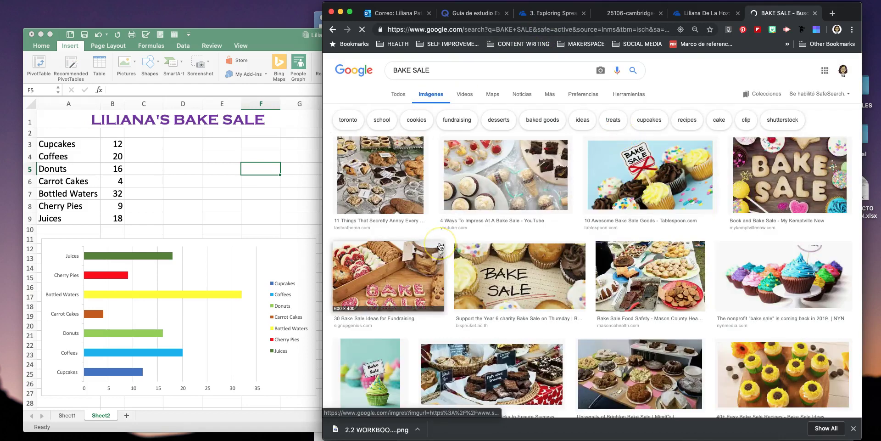
- Start saving the pink BAKE SALE cupcake image and choose the UNIT 2 folder inside the owner's folder in Documents
scroll(440, 246, down, 6)
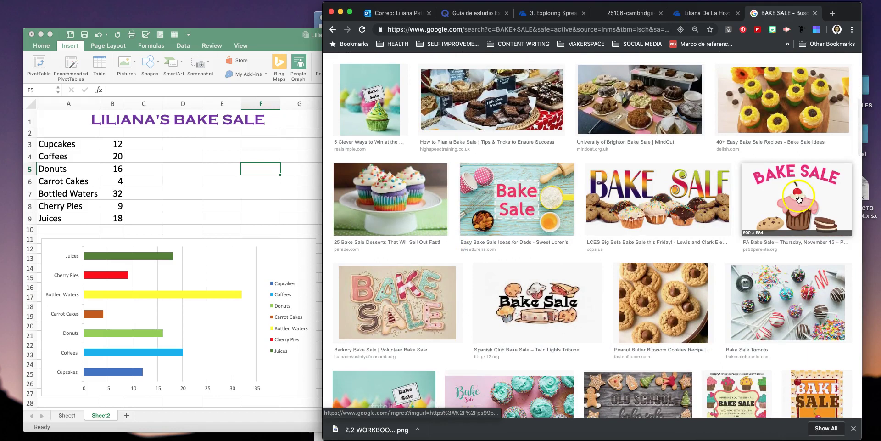
right_click(798, 198)
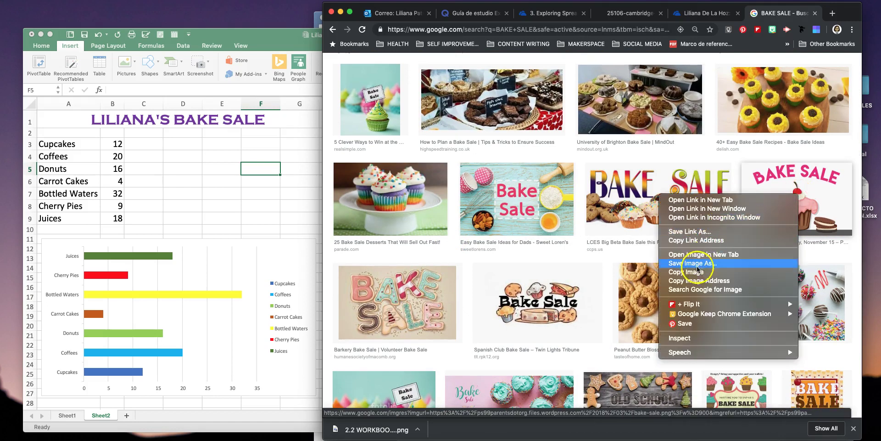
click(687, 263)
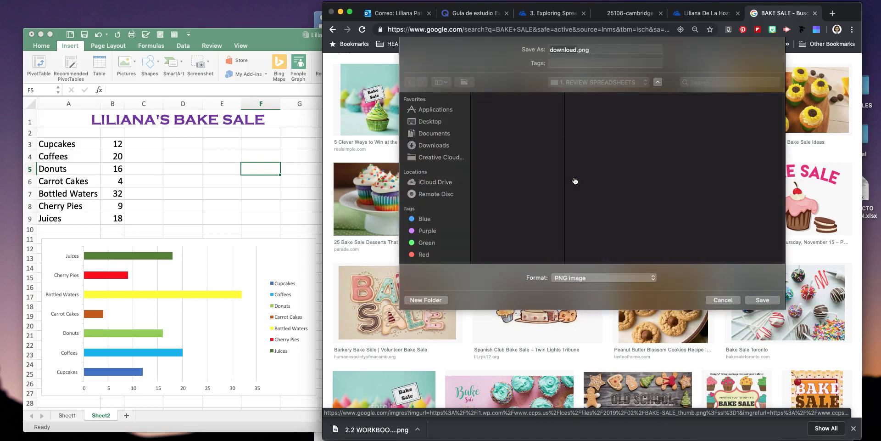
click(512, 128)
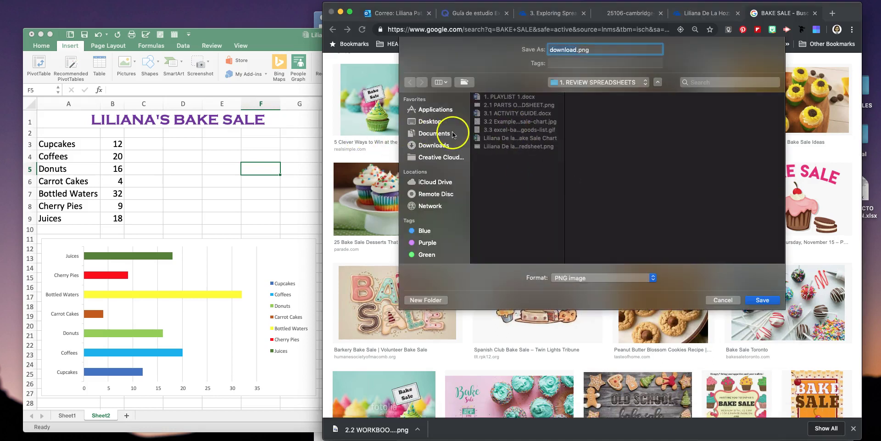
click(425, 133)
click(517, 128)
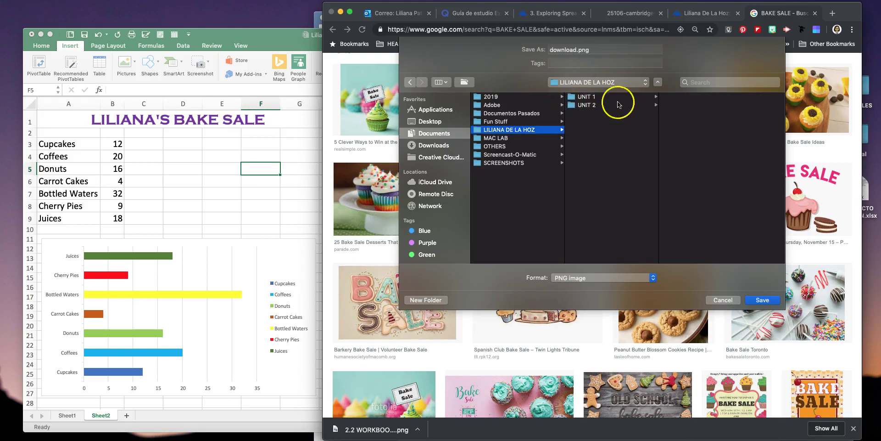
click(601, 105)
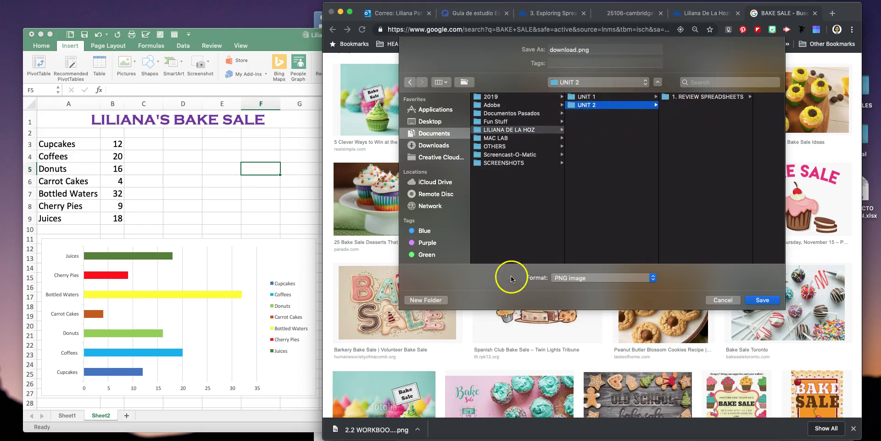
- Create a folder named IMAGES inside UNIT 2 and save the image there as download.png
click(430, 301)
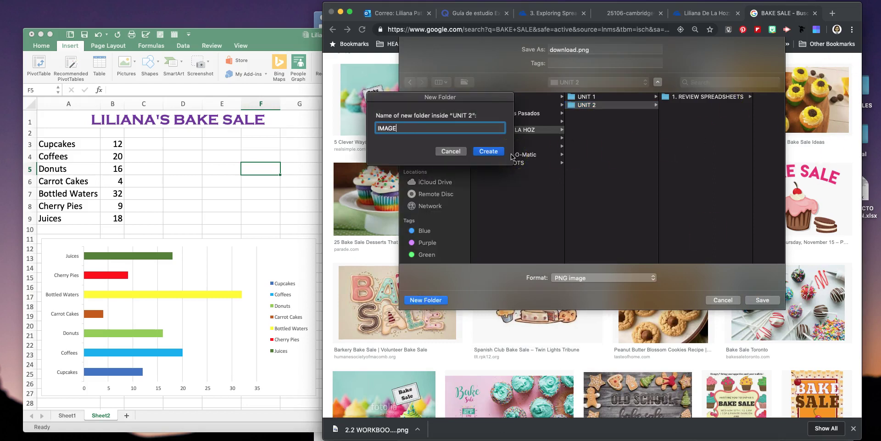
click(496, 151)
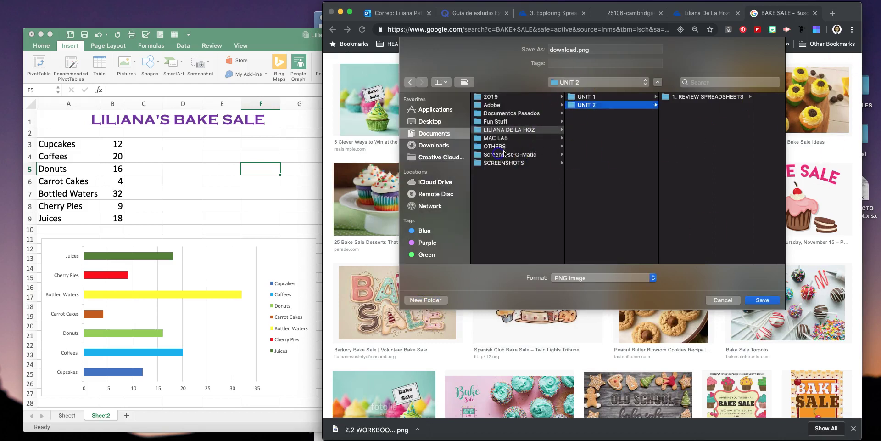
click(764, 300)
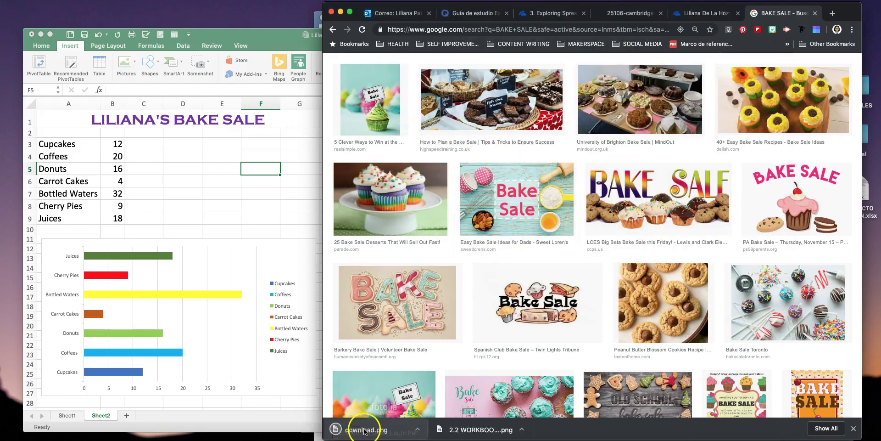
- Return to the Excel workbook and insert the saved cupcake picture from the UNIT 2 IMAGES folder at cell D3
click(340, 12)
click(69, 46)
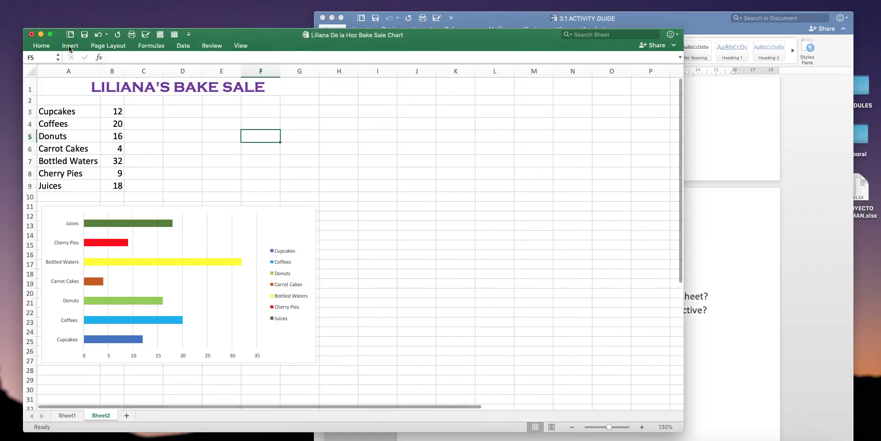
click(180, 110)
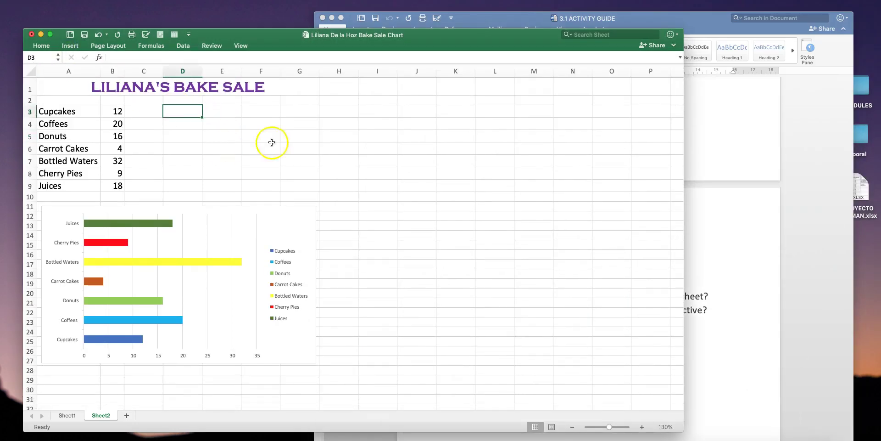
click(79, 47)
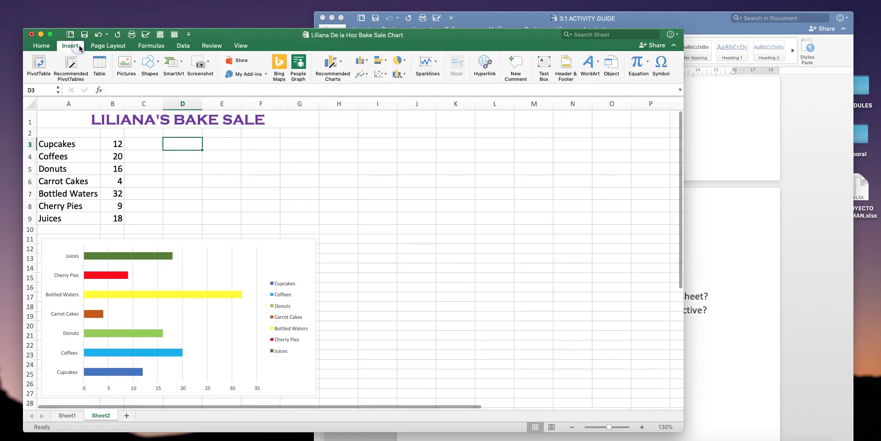
click(135, 62)
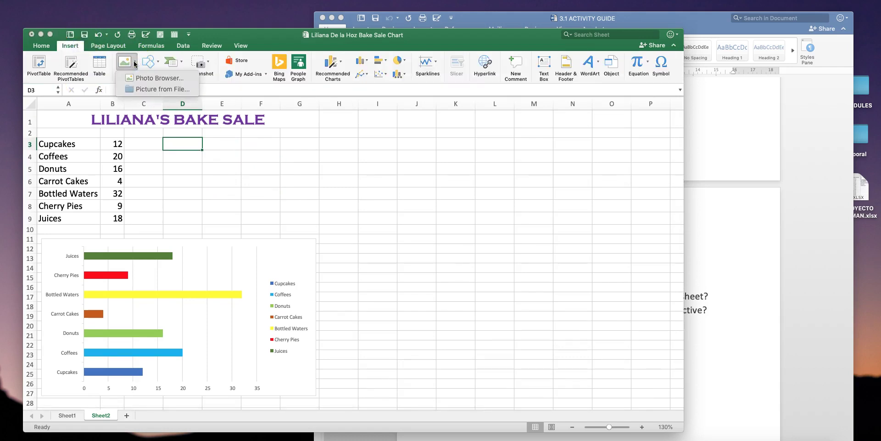
click(147, 90)
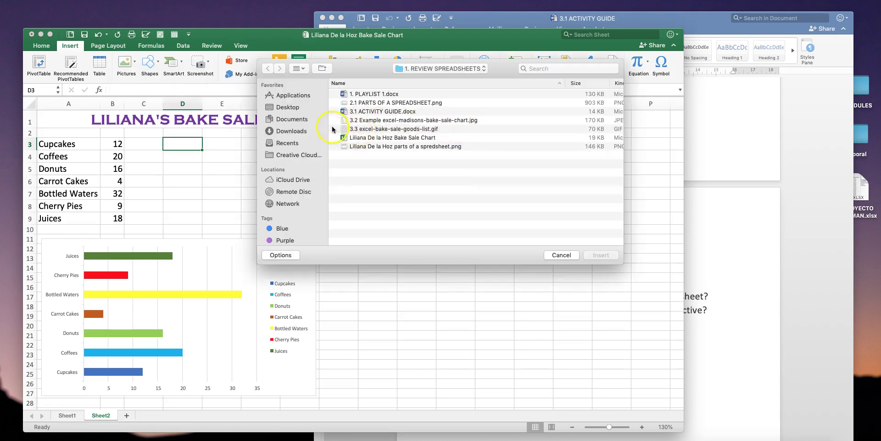
click(284, 122)
double_click(365, 129)
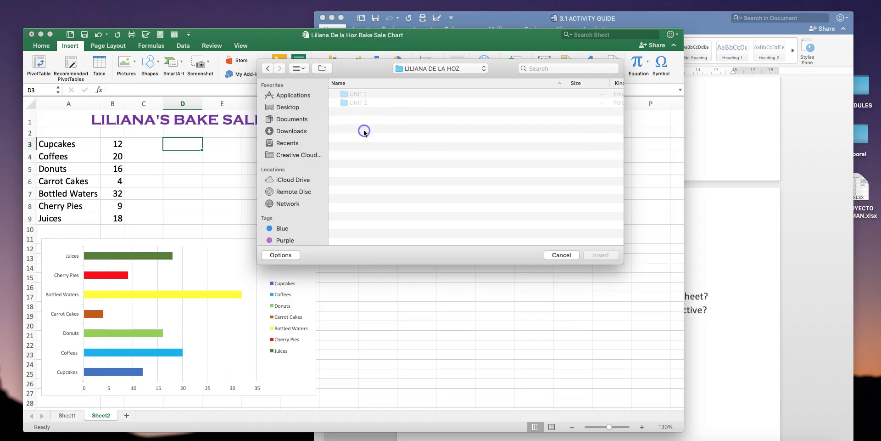
double_click(363, 104)
double_click(362, 103)
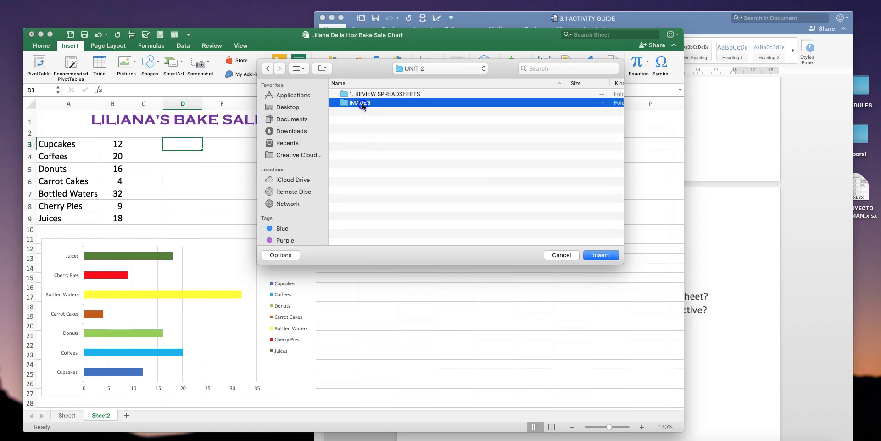
click(367, 95)
click(601, 253)
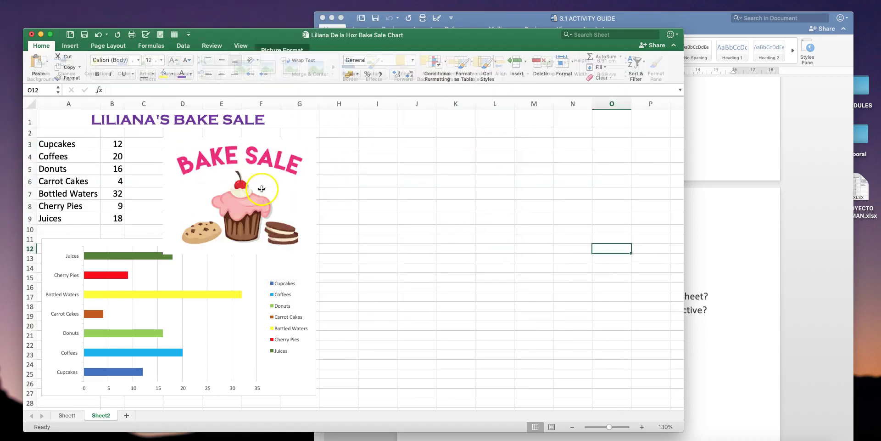
- Resize the cupcake picture to about 6.39 cm high by 8.41 cm wide and place it beside the goods list, above the chart
click(240, 186)
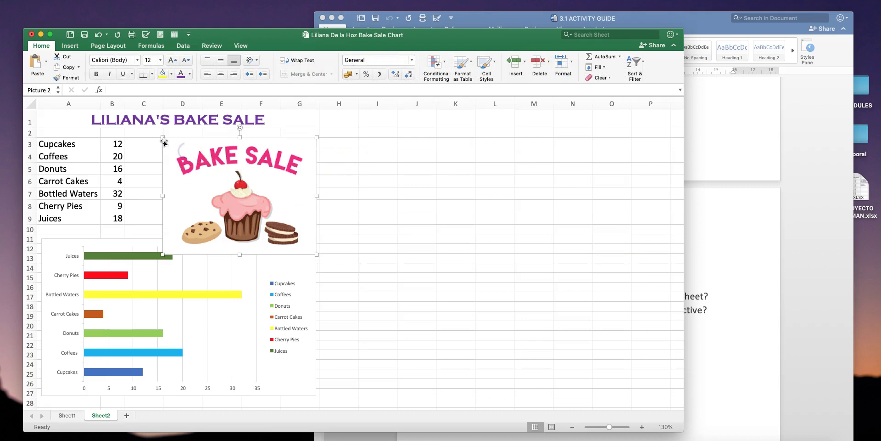
drag(162, 134, 220, 179)
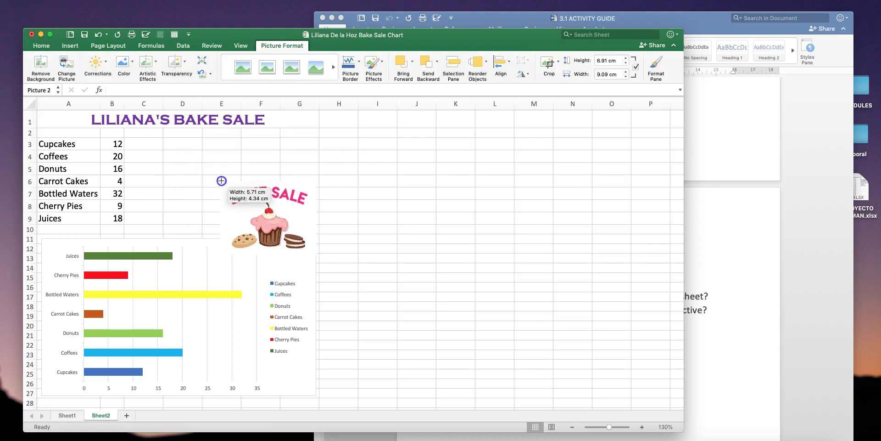
drag(281, 229, 227, 188)
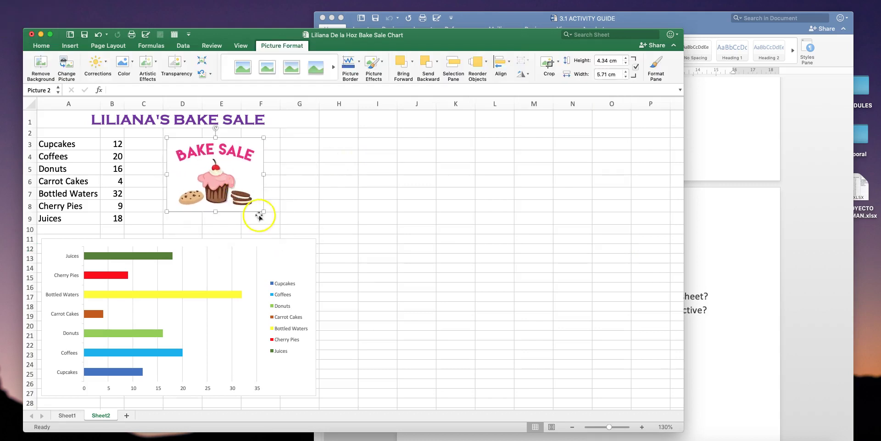
drag(263, 212, 310, 241)
mouse_move(266, 197)
mouse_down()
mouse_move(266, 182)
mouse_move(274, 185)
mouse_up()
click(456, 205)
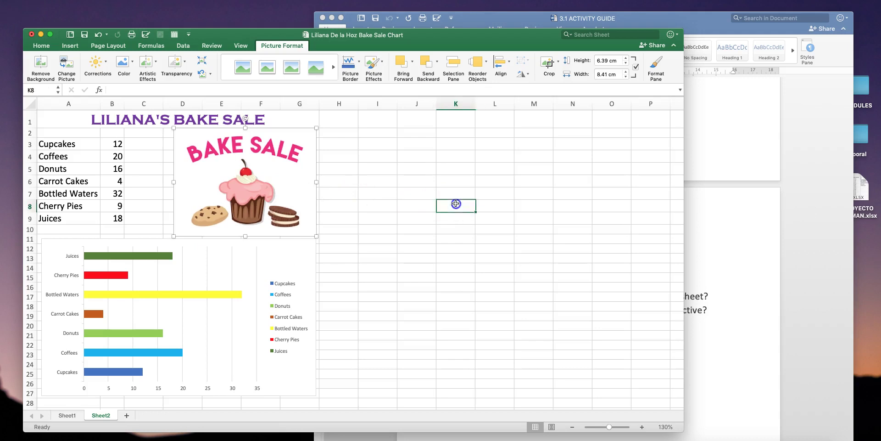
click(376, 278)
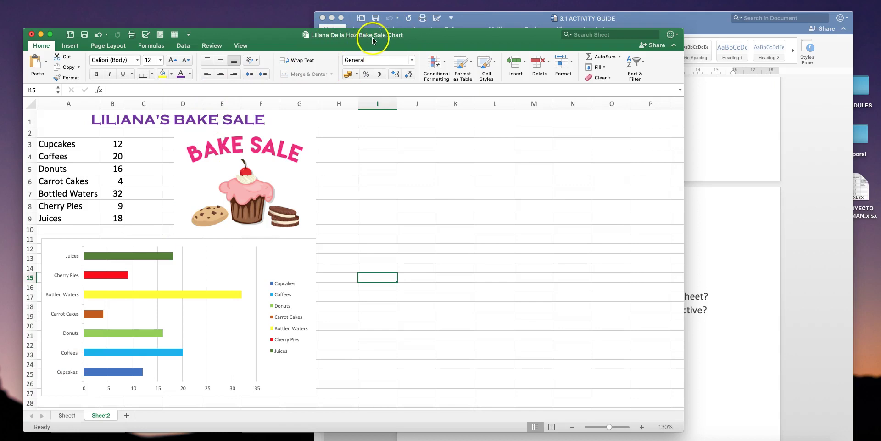
- Move the workbook window aside and switch to the Word document with the Exploring Spreadsheets Practice submission instructions
drag(401, 37, 476, 43)
click(719, 438)
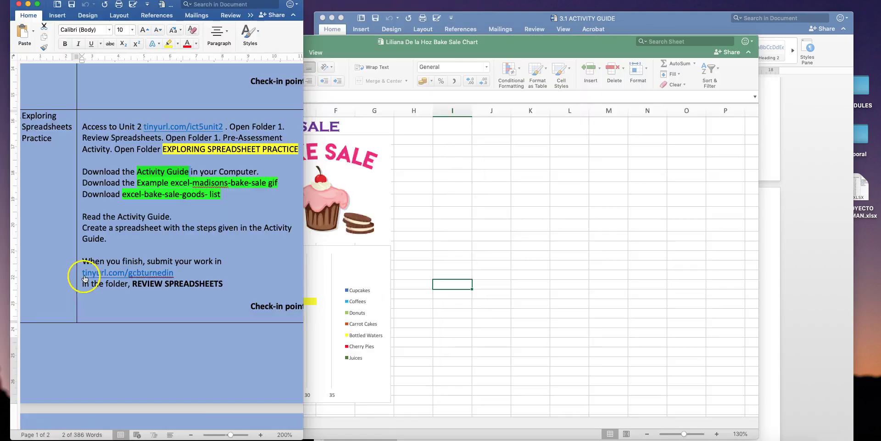